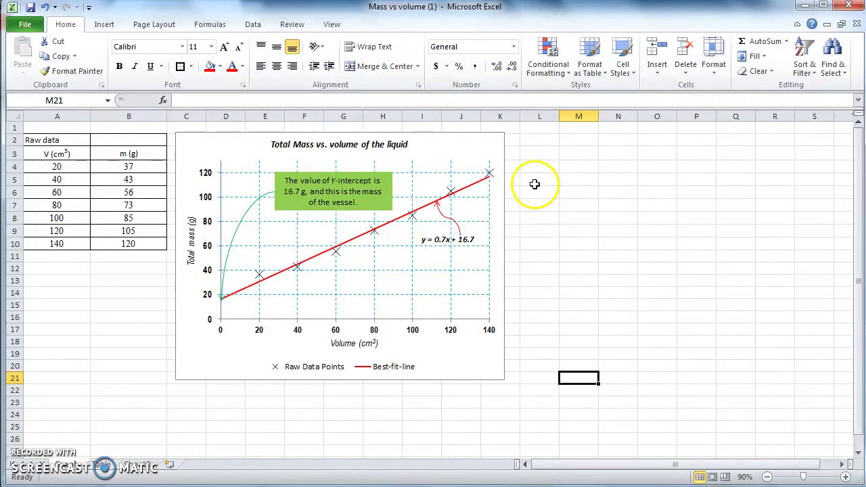
Insert an empty scatter chart with only markers on the worksheet
left_click(104, 30)
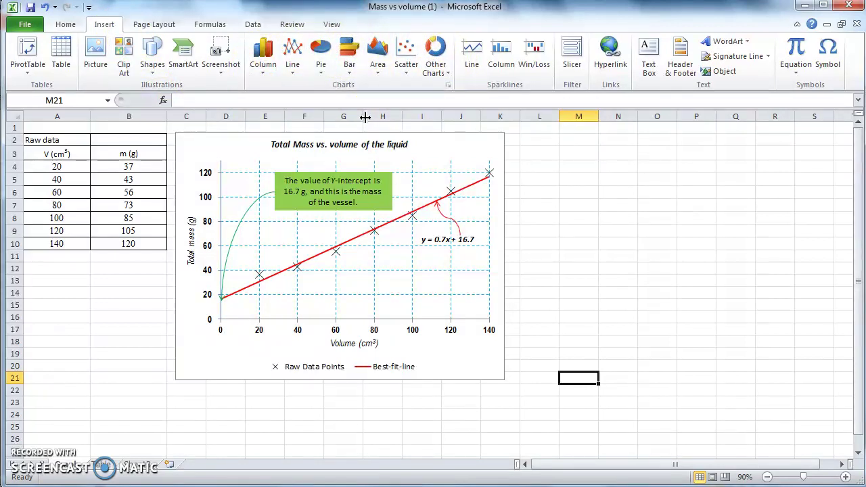
left_click(410, 52)
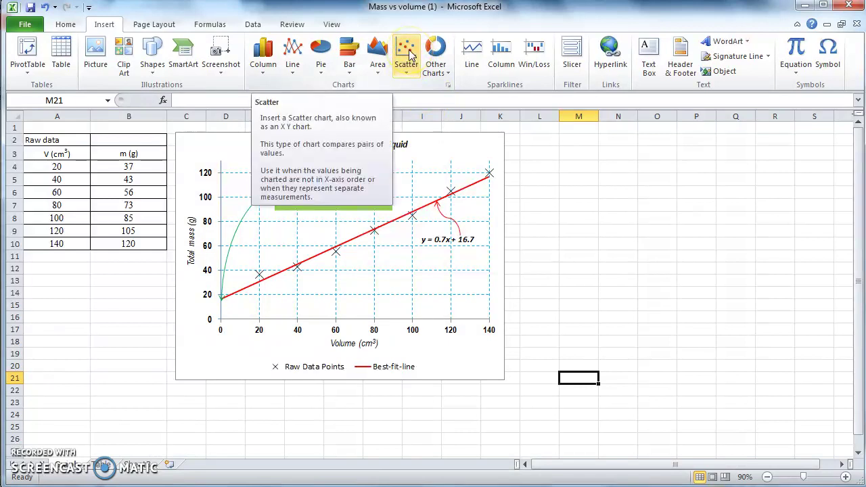
left_click(410, 53)
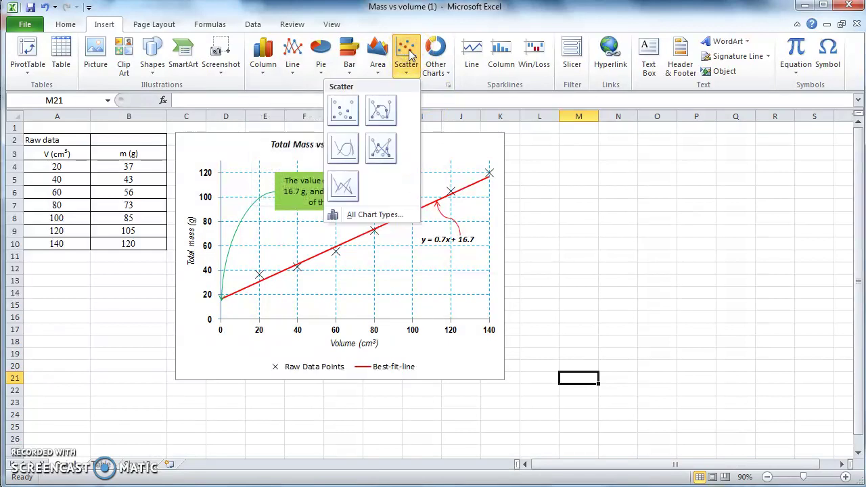
left_click(345, 114)
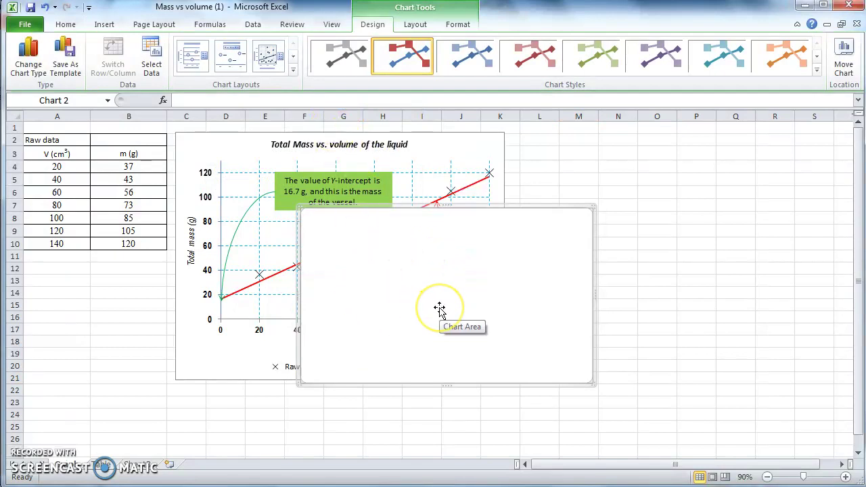
Add a data series named "Raw Data" to the empty scatter chart
left_click(429, 279)
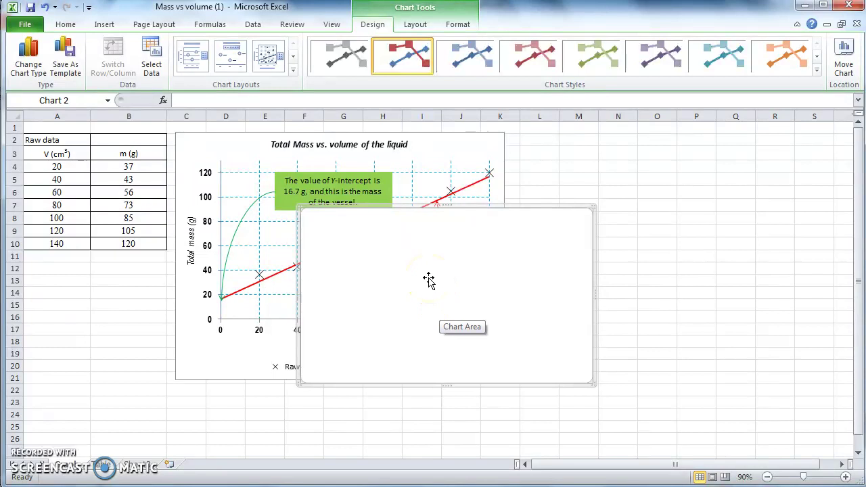
right_click(429, 279)
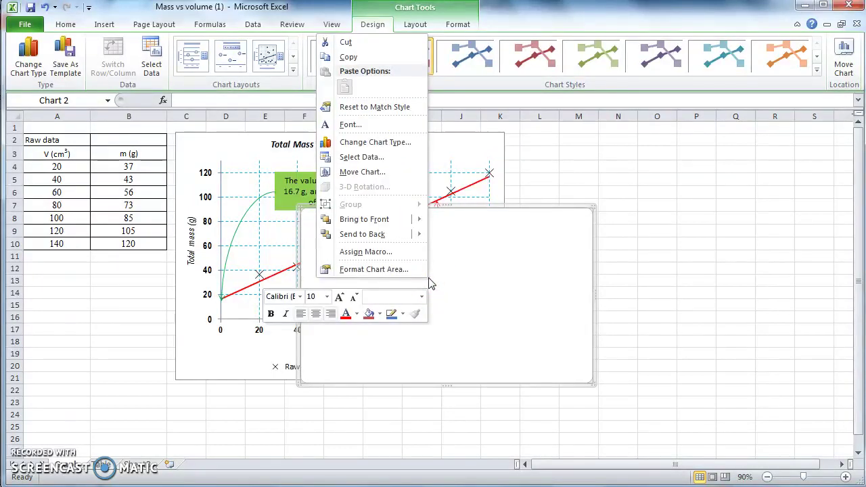
left_click(371, 159)
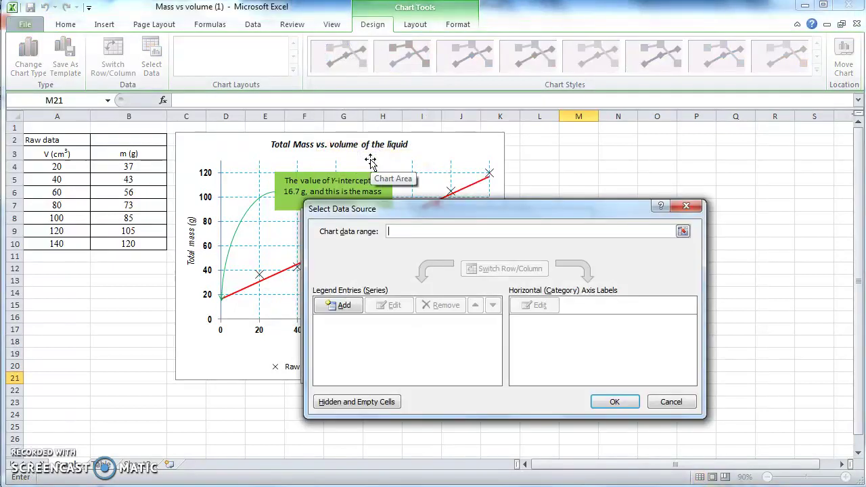
left_click(344, 312)
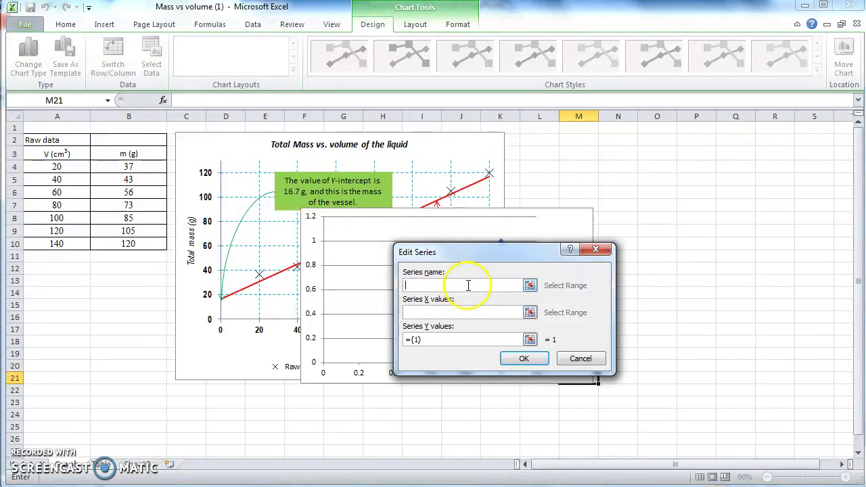
type("R")
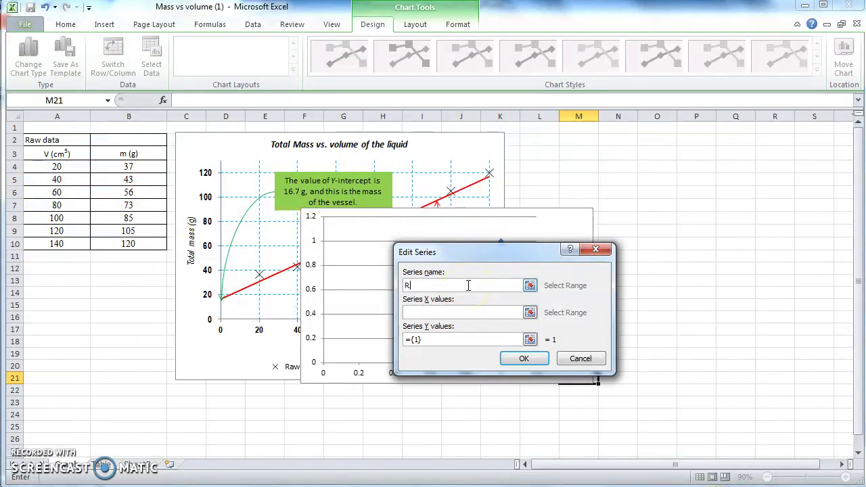
type("aw Data")
Set the Raw Data series' X values to A4:A10 and its Y values to B4:B10, and apply the data source
left_click(531, 312)
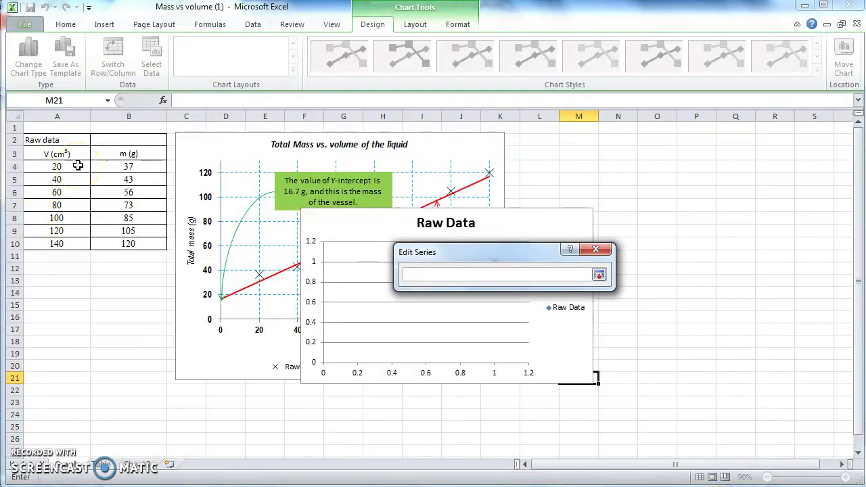
left_click_drag(78, 166, 73, 245)
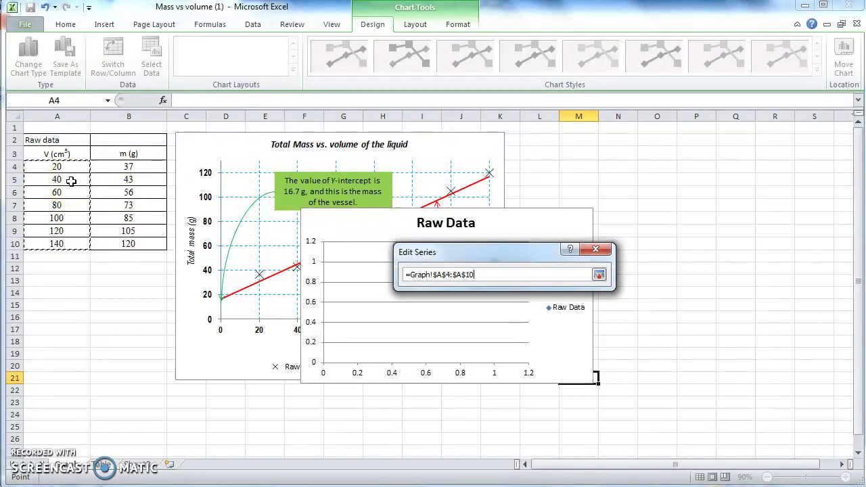
left_click(599, 276)
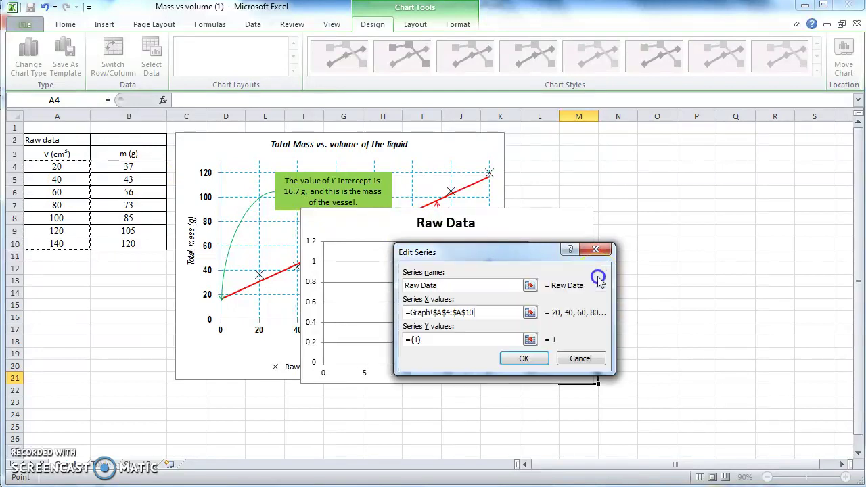
left_click(530, 341)
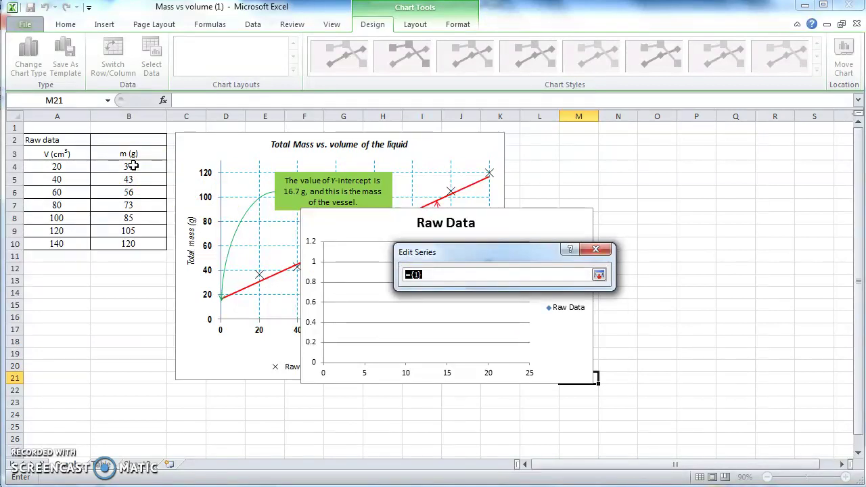
left_click_drag(134, 166, 140, 244)
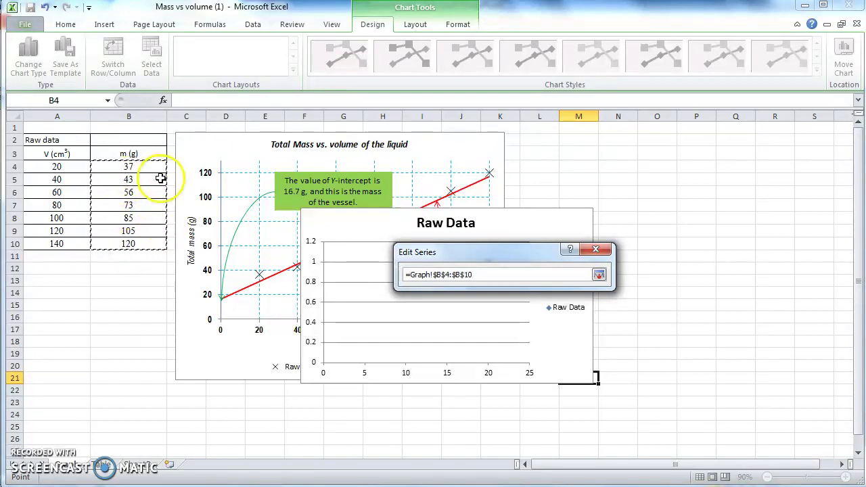
left_click(598, 276)
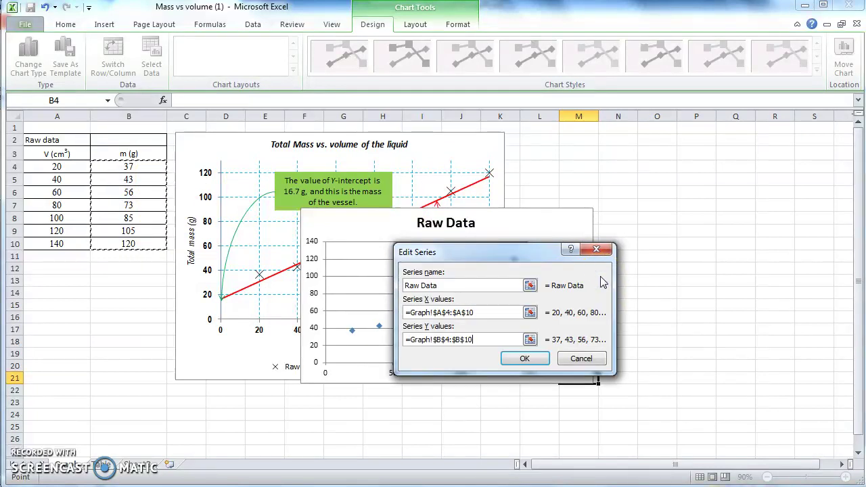
left_click(539, 359)
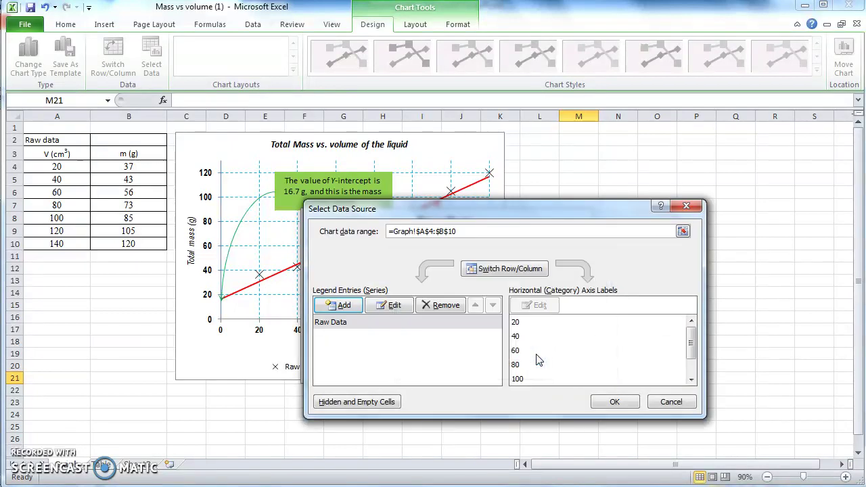
left_click(599, 404)
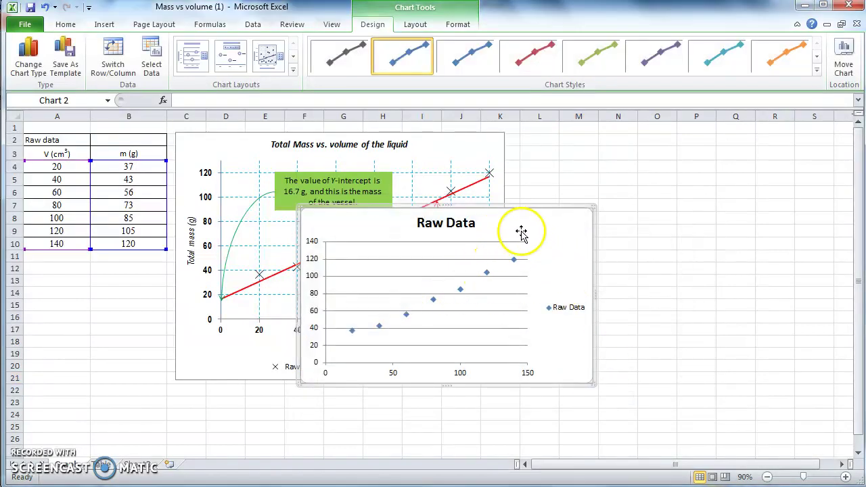
Move the new chart beside the existing mass-volume chart and enlarge it to about the same size
left_click_drag(522, 232, 736, 152)
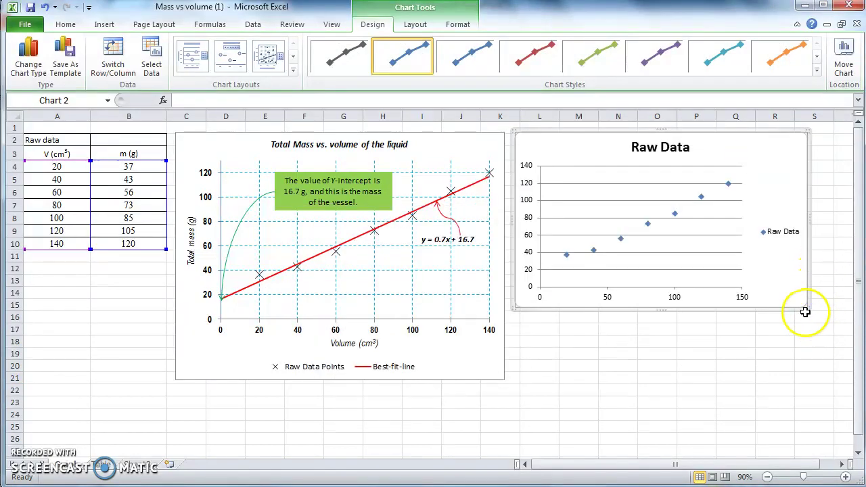
left_click_drag(807, 308, 838, 381)
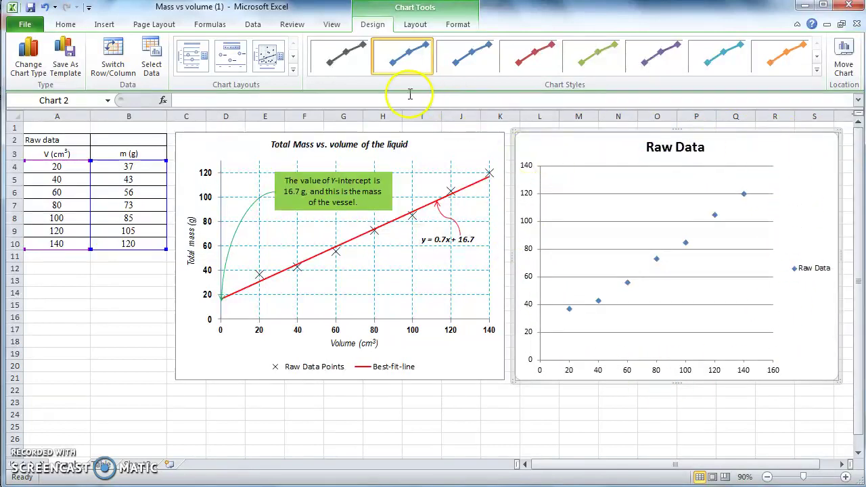
Add major primary vertical gridlines to the Raw Data chart
left_click(415, 26)
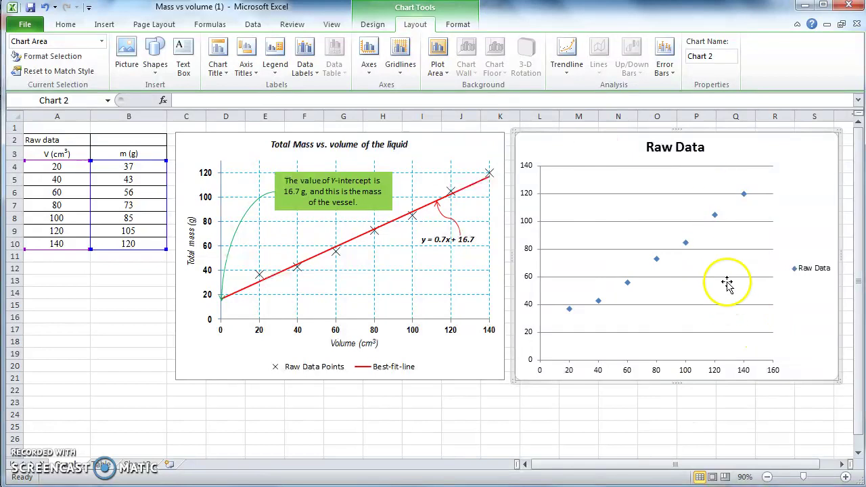
left_click(401, 81)
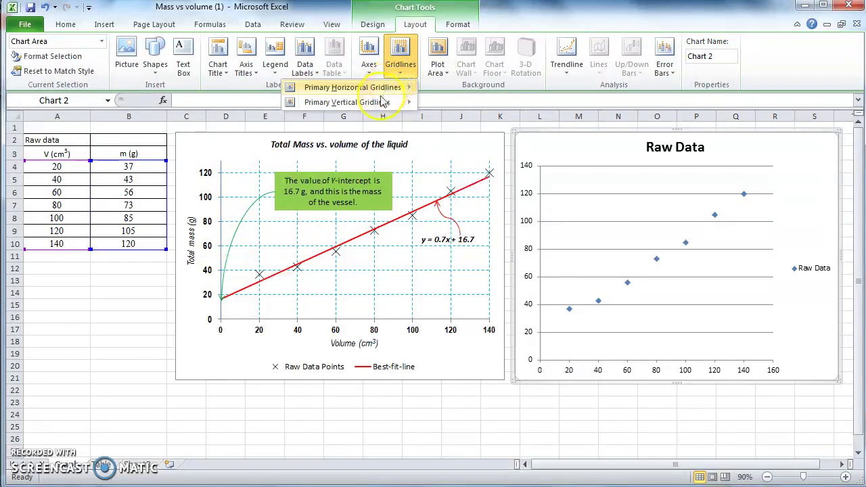
mouse_move(379, 103)
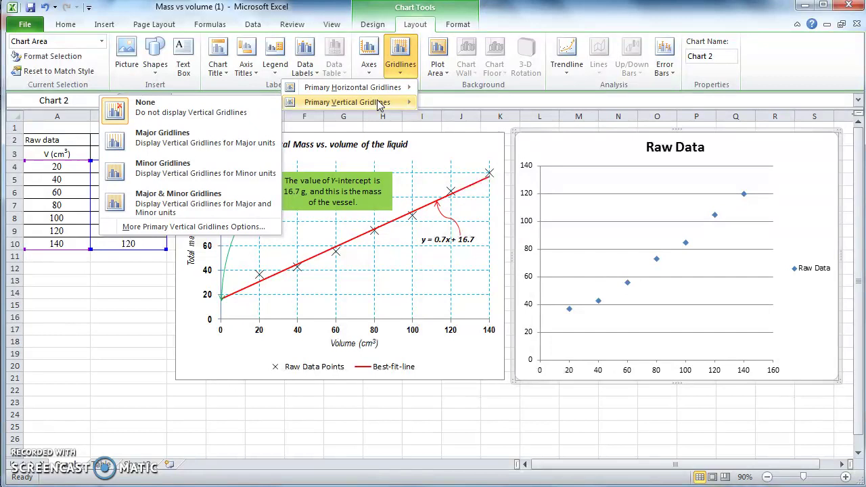
left_click(183, 153)
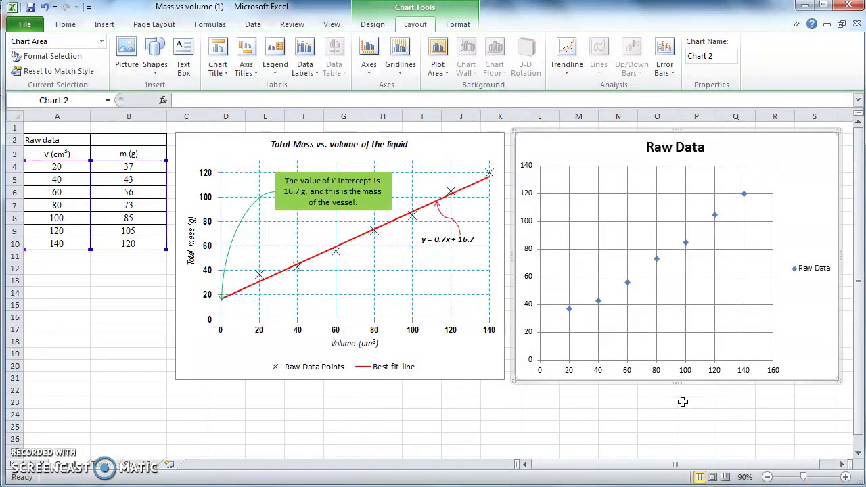
left_click(742, 380)
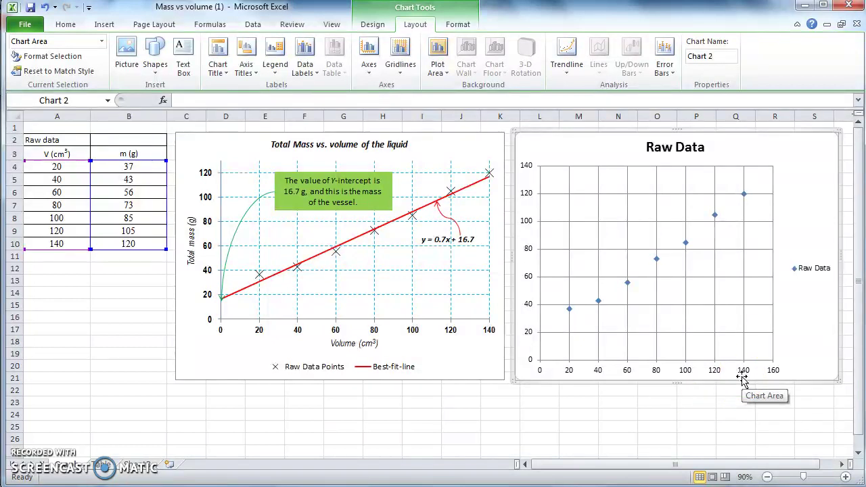
Format the vertical gridlines of the Raw Data chart as solid lines in the standard light blue color
left_click(628, 213)
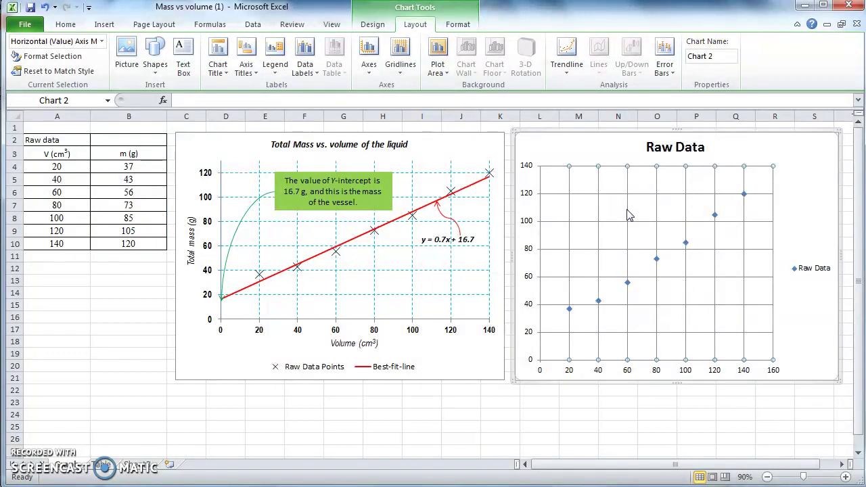
right_click(627, 214)
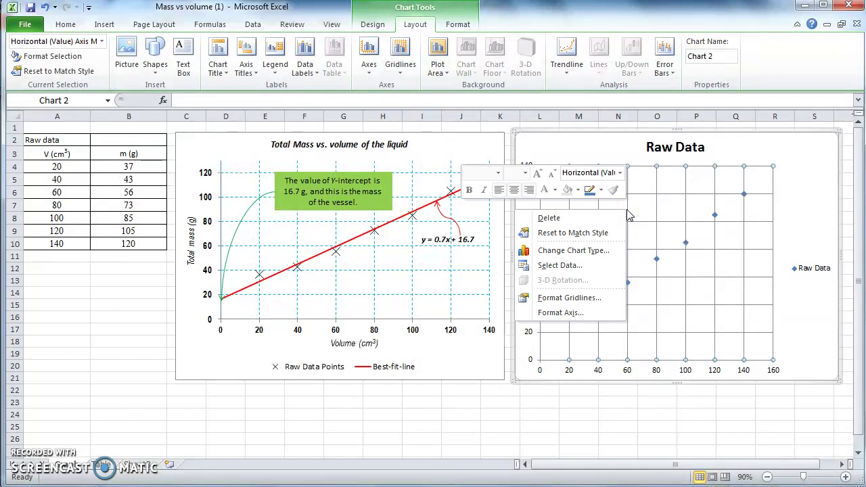
left_click(580, 299)
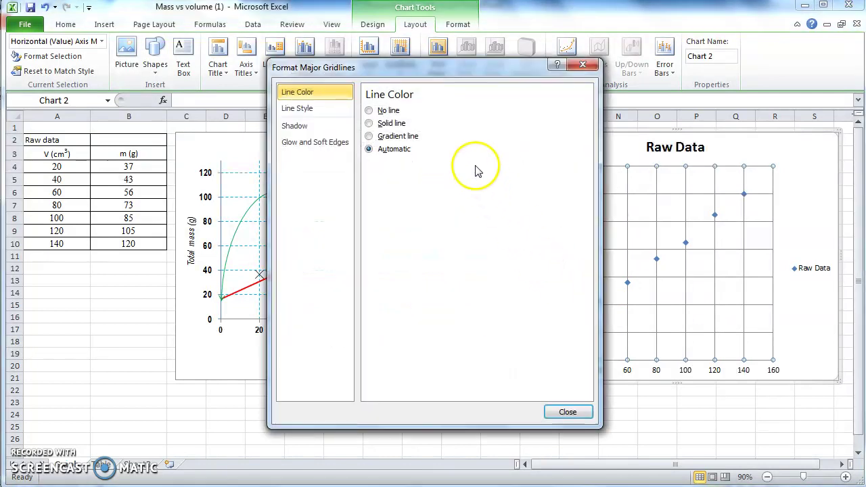
left_click(395, 128)
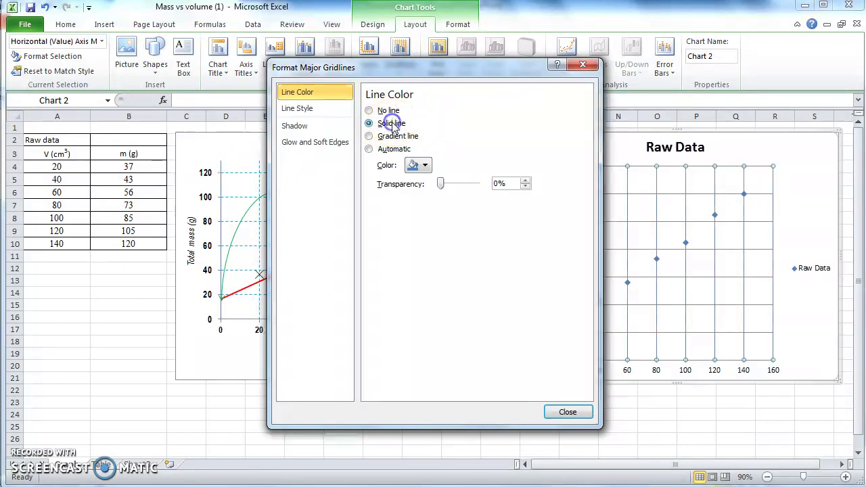
left_click(418, 165)
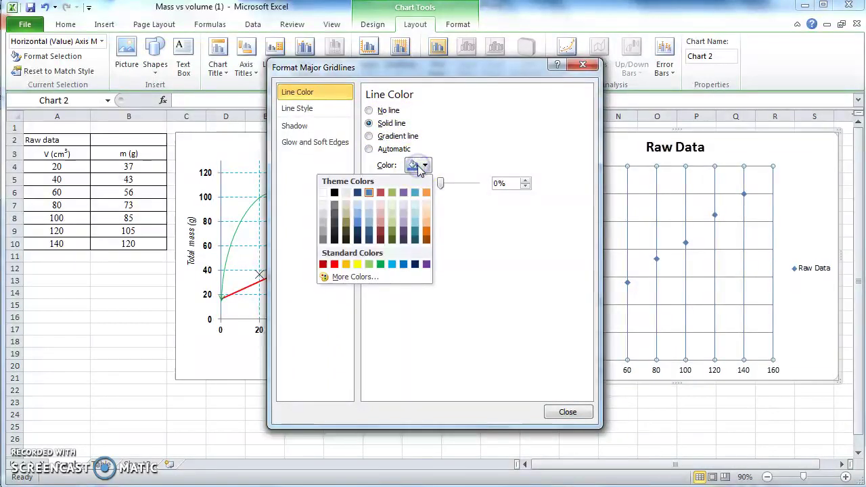
left_click(392, 265)
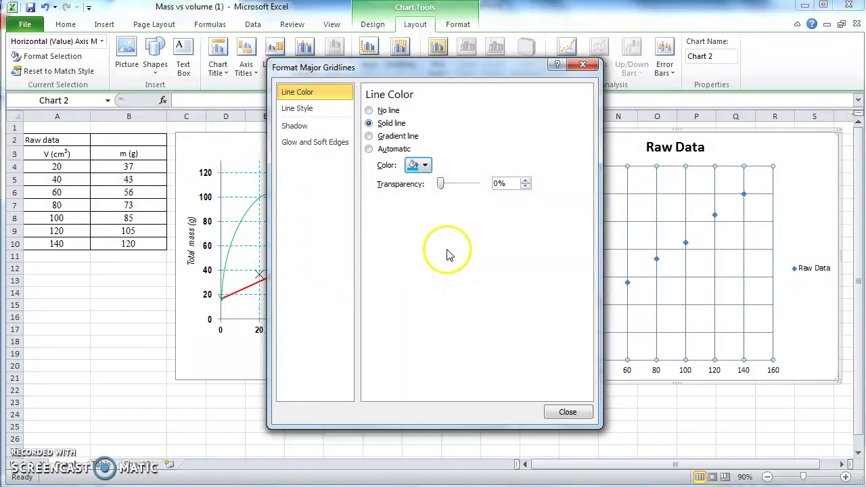
Change the vertical gridlines' dash type to the short-dash pattern
left_click(312, 114)
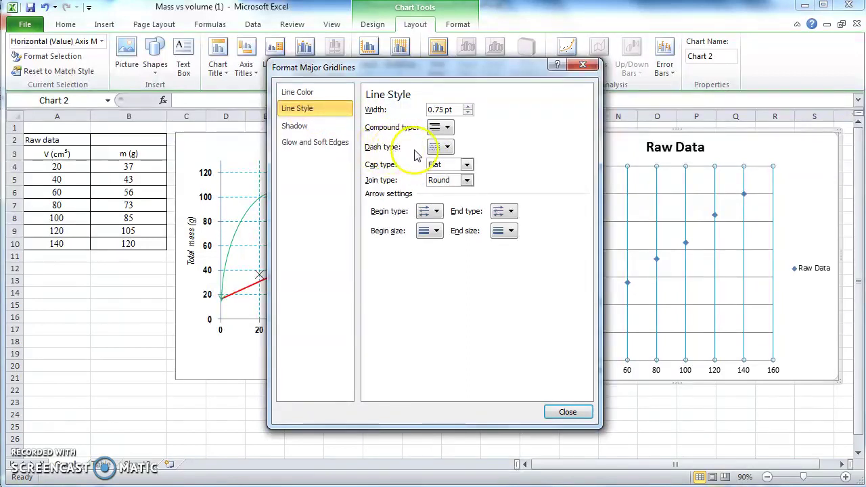
left_click(438, 147)
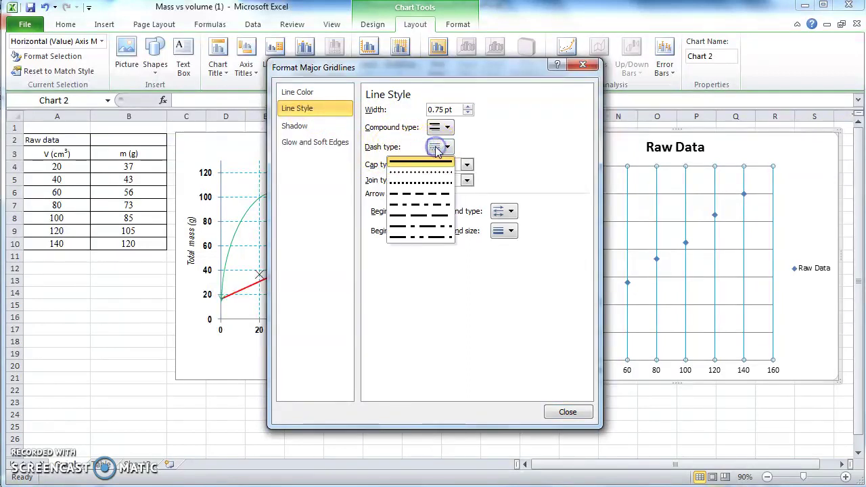
left_click(431, 196)
Try a line width of 2.25 pt on the dashed vertical gridlines
left_click(466, 107)
left_click(466, 106)
left_click(467, 106)
left_click(467, 106)
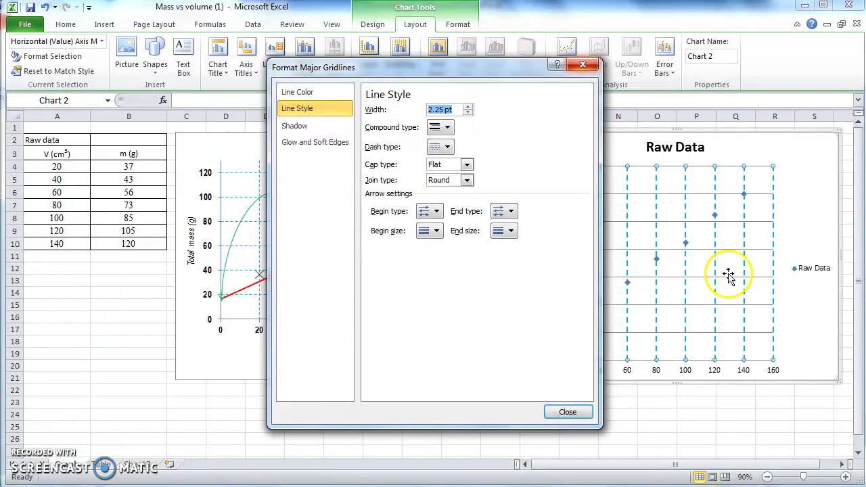
Set the vertical gridlines' width to 0.75 pt and finish formatting them
left_click(467, 113)
left_click(467, 113)
left_click(467, 113)
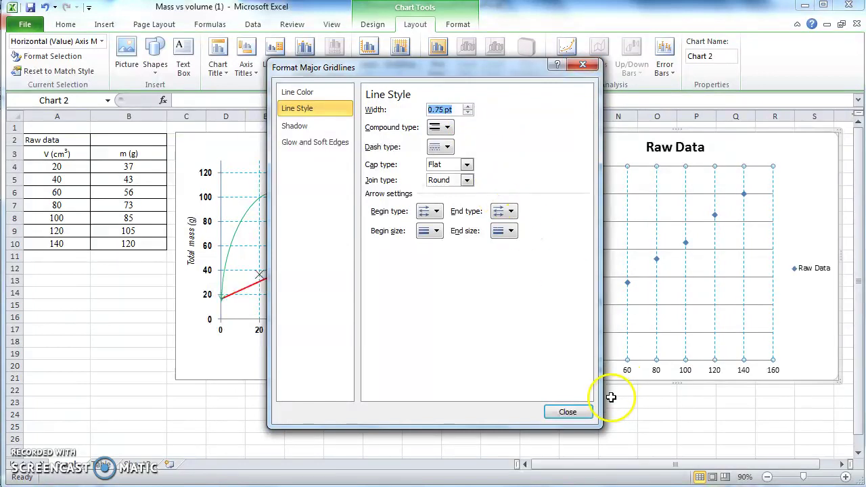
left_click(568, 412)
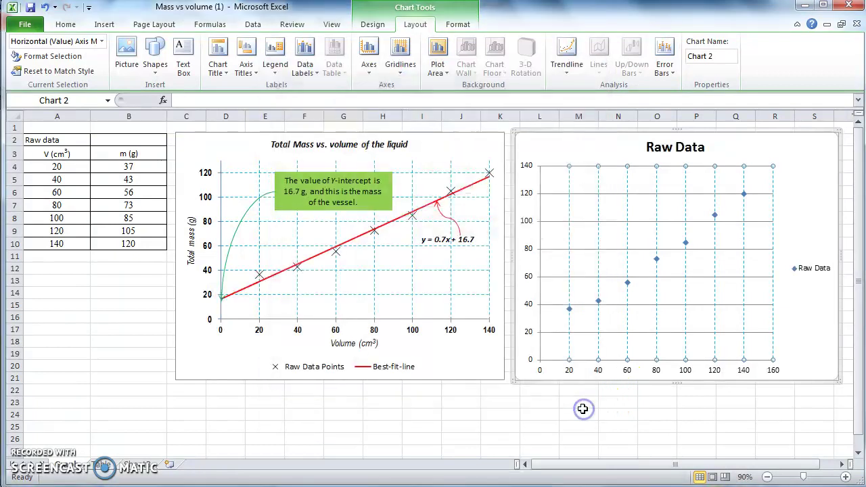
Format the horizontal gridlines of the Raw Data chart as solid lines in the standard light blue color
left_click(704, 401)
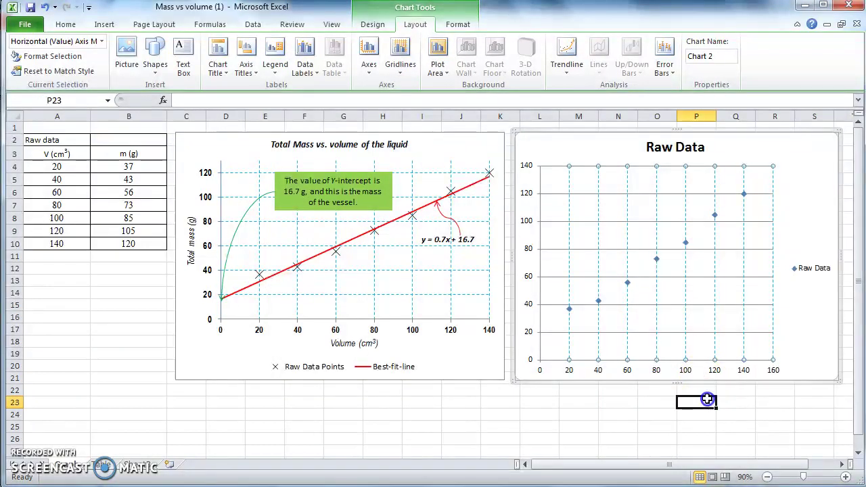
left_click(677, 195)
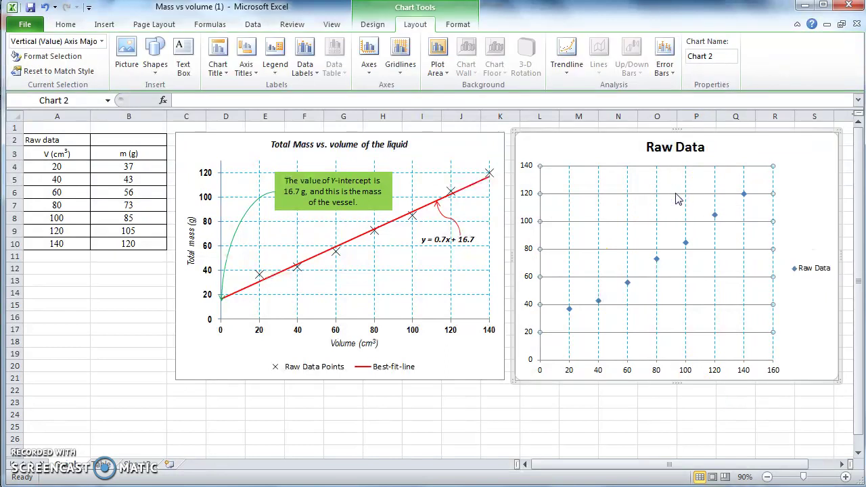
right_click(678, 196)
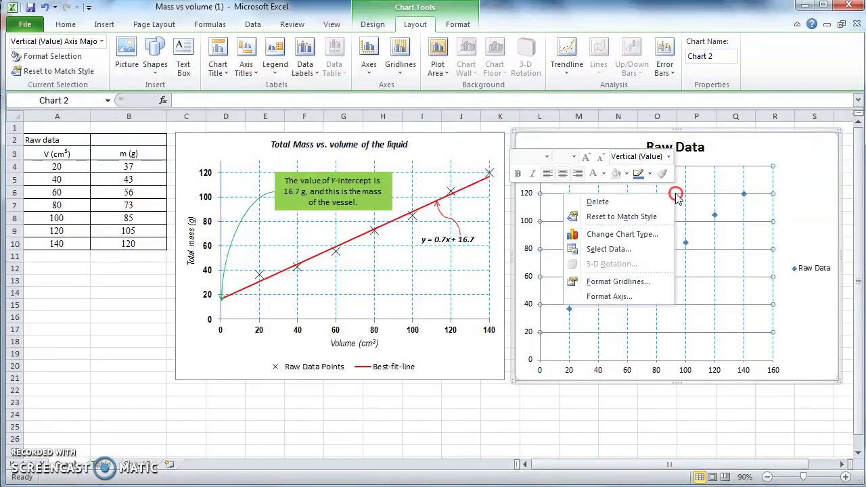
left_click(634, 283)
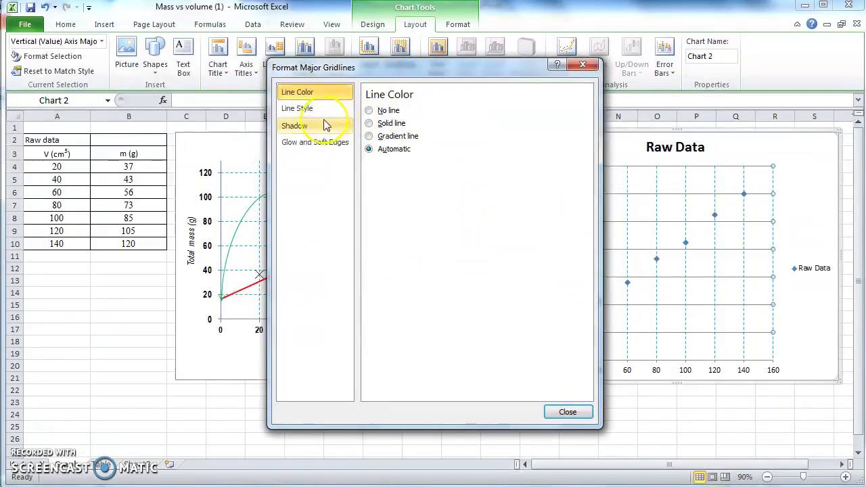
left_click(384, 124)
left_click(421, 166)
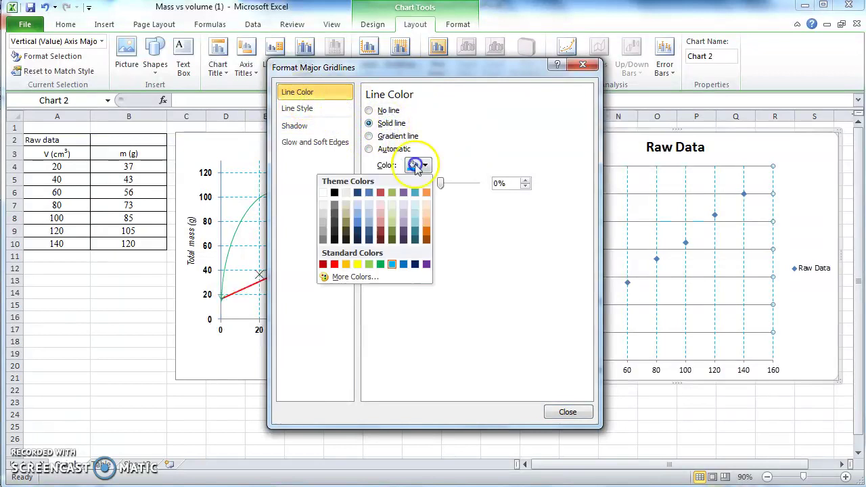
left_click(392, 264)
Change the horizontal gridlines' dash type to the short-dash pattern and finish formatting them
left_click(304, 109)
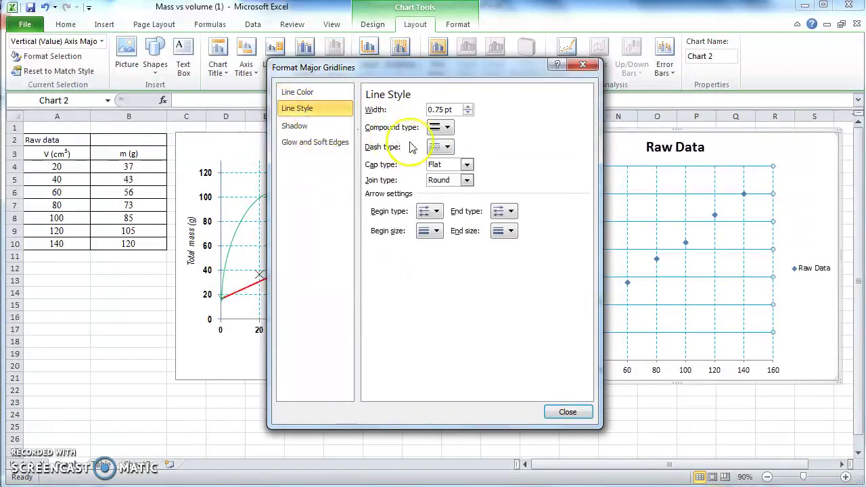
left_click(439, 147)
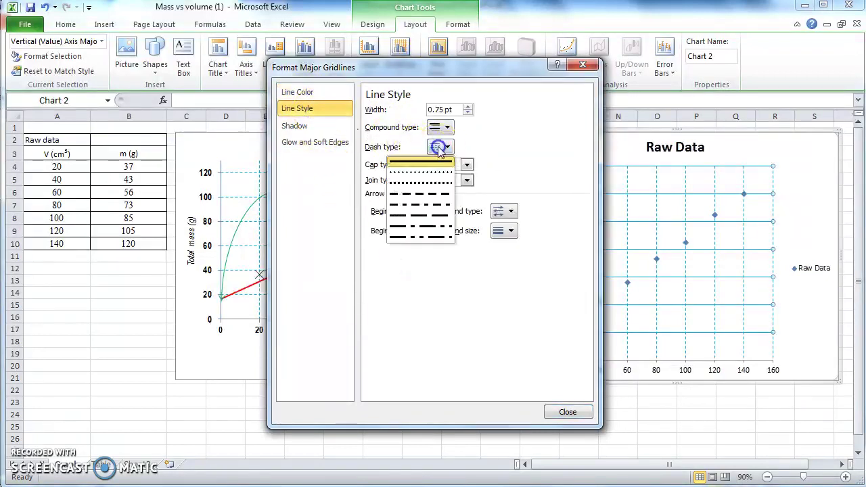
left_click(417, 194)
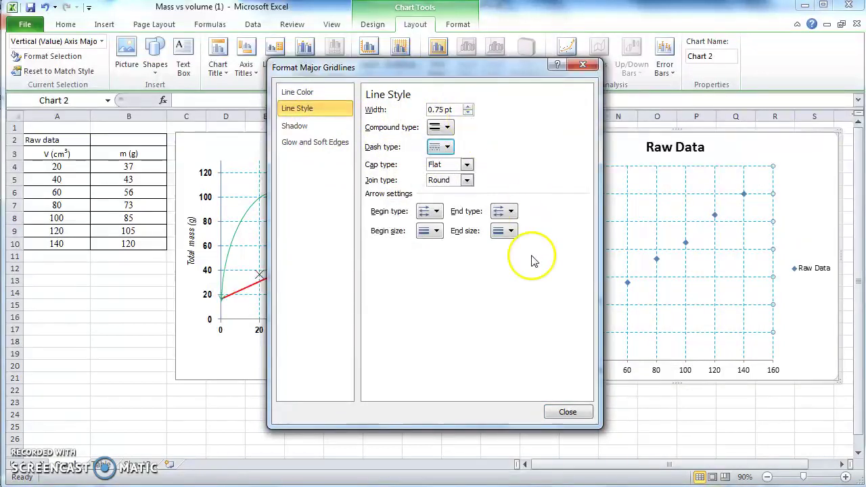
left_click(565, 411)
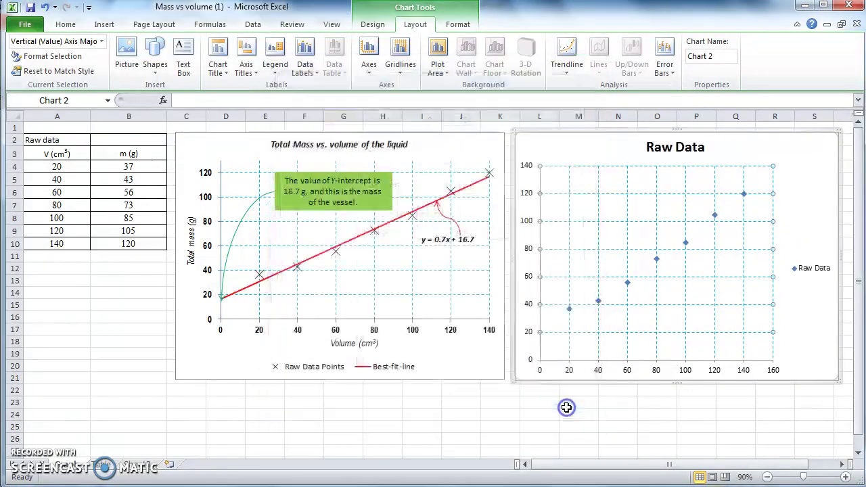
left_click(646, 437)
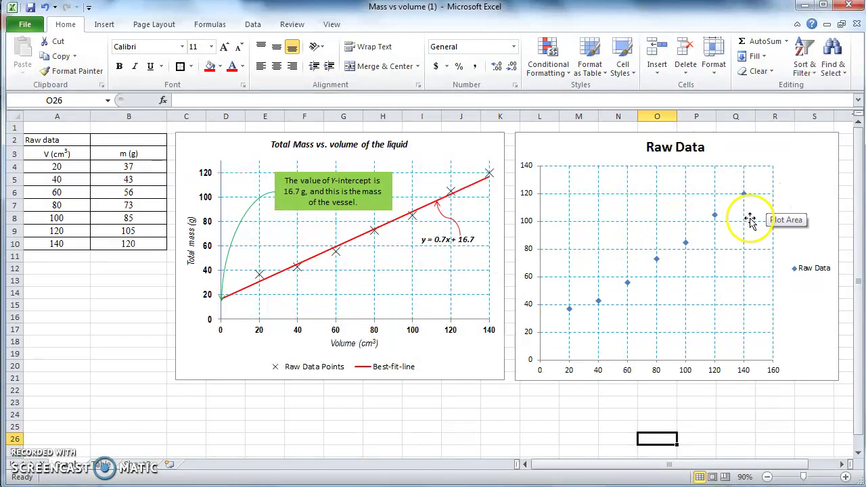
Change the Raw Data series' markers to the built-in X type
mouse_move(688, 248)
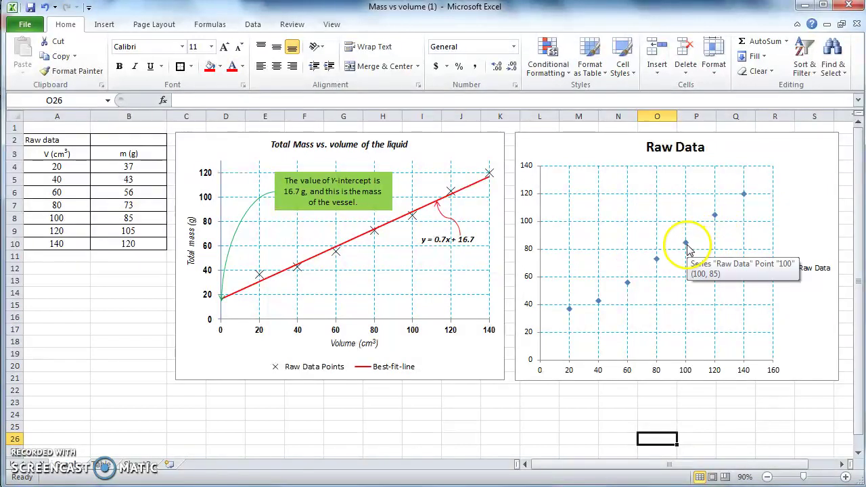
left_click(686, 245)
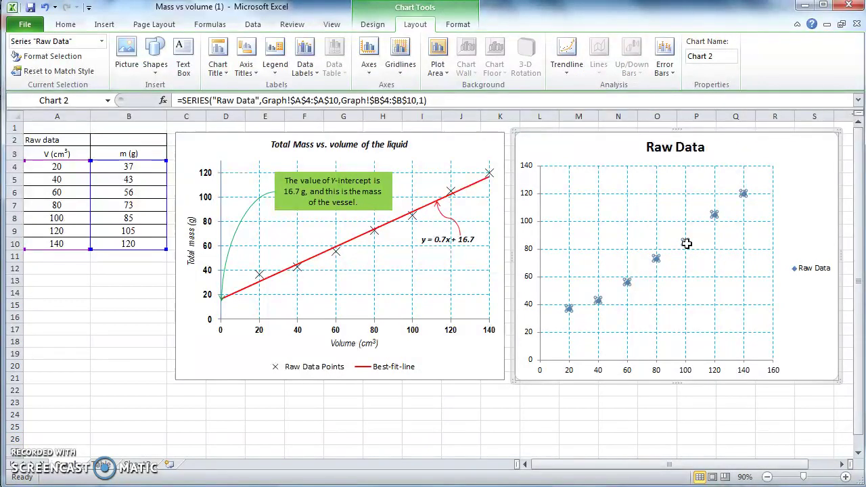
right_click(686, 244)
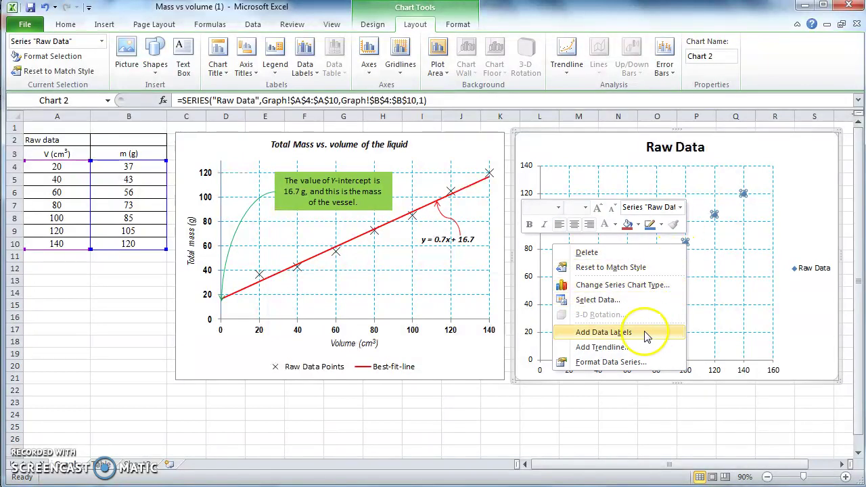
left_click(627, 364)
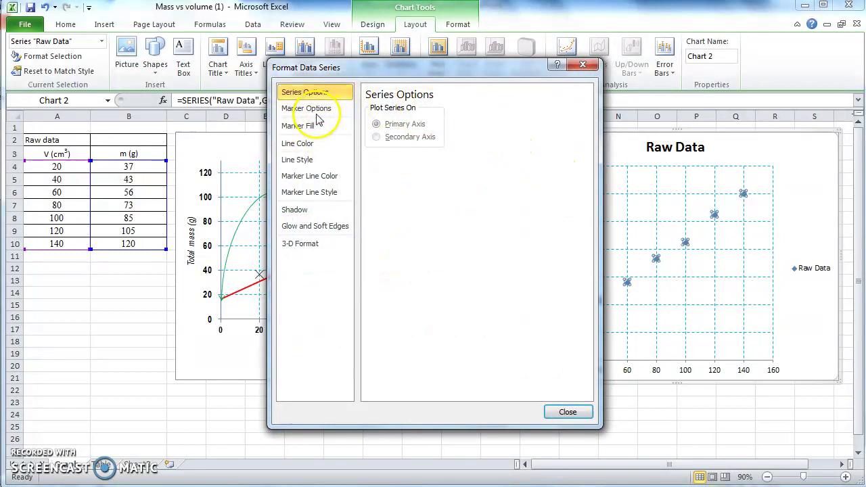
left_click(289, 114)
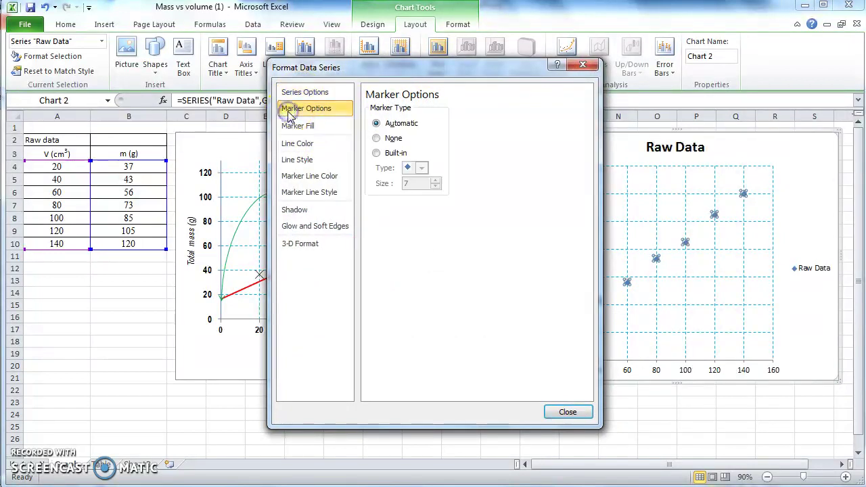
left_click(391, 153)
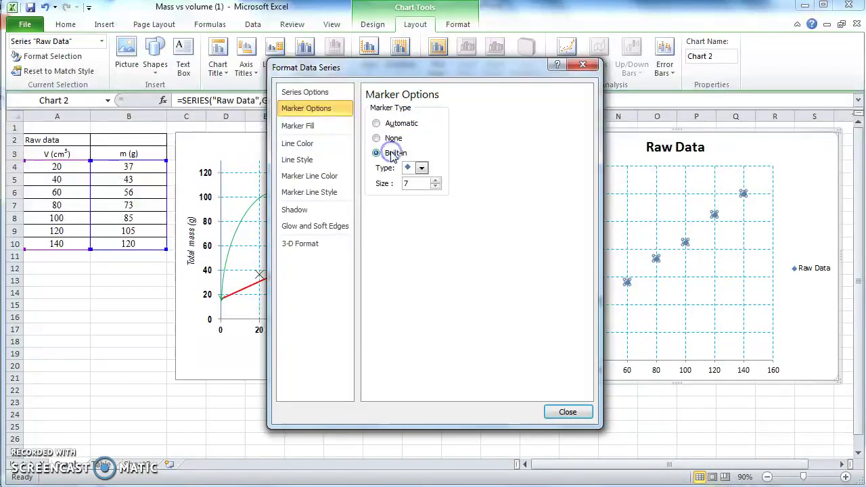
left_click(422, 168)
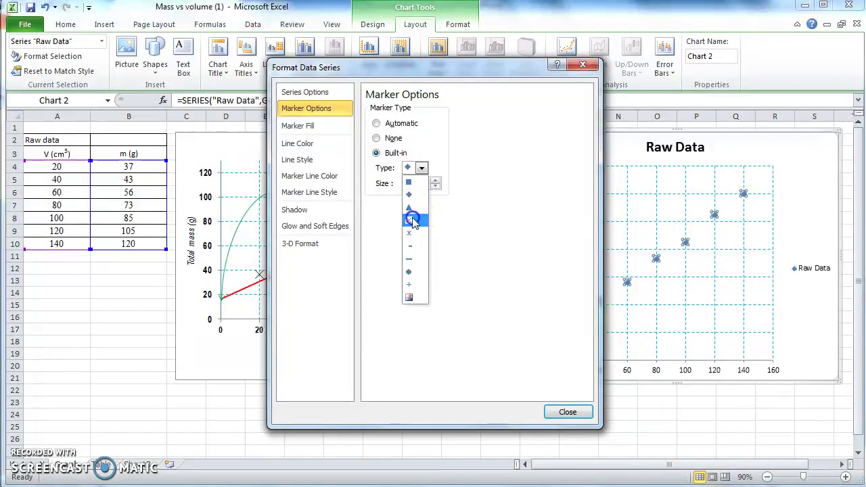
left_click(414, 222)
Set the X markers' size to 12, keeping the formatting dialog clear of the data points
left_click_drag(425, 70, 387, 55)
left_click(397, 167)
left_click(398, 167)
left_click(398, 167)
left_click(458, 207)
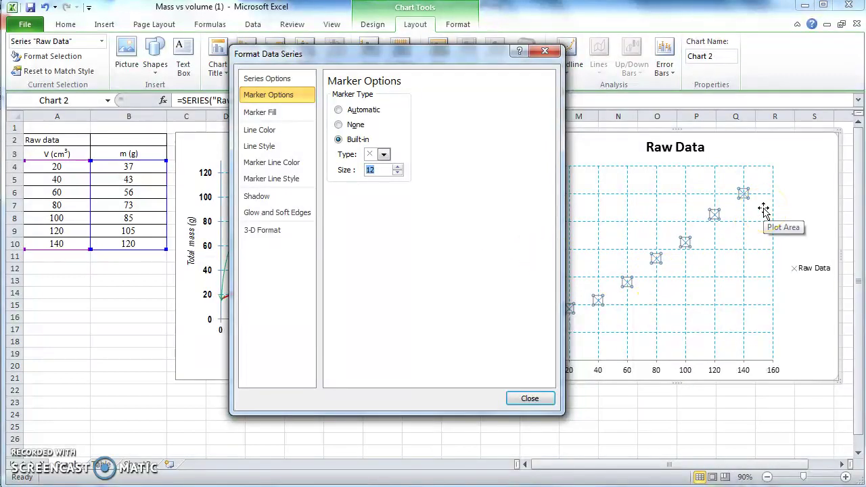
Give the Raw Data series' markers a solid black marker line color
left_click(292, 136)
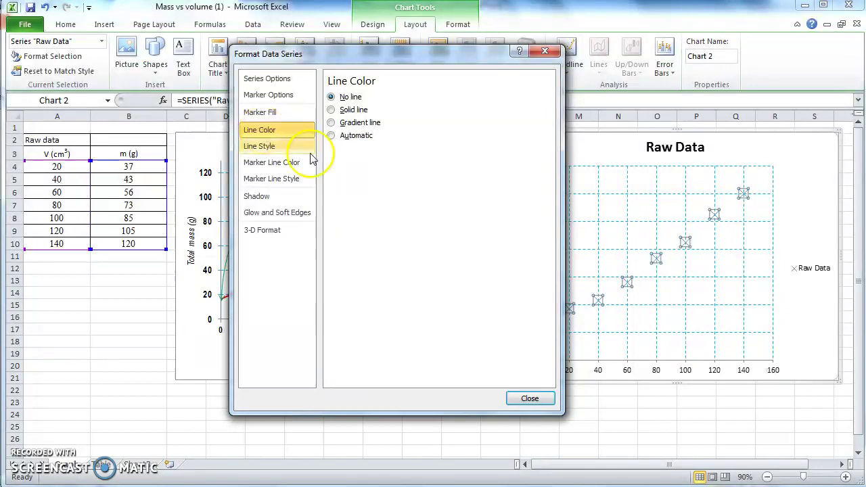
left_click(267, 166)
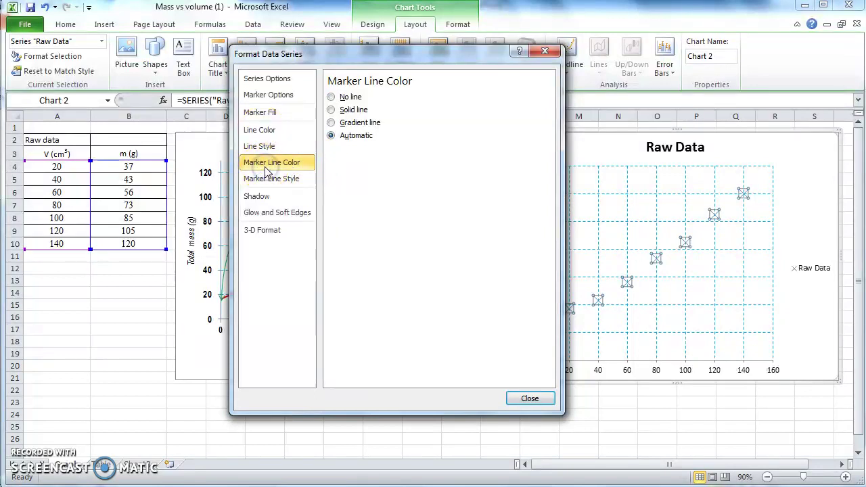
left_click(355, 110)
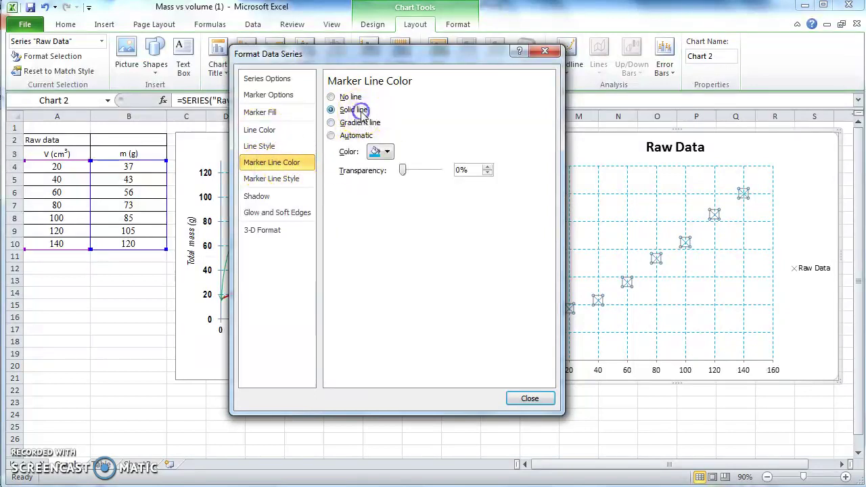
left_click(383, 154)
left_click(296, 179)
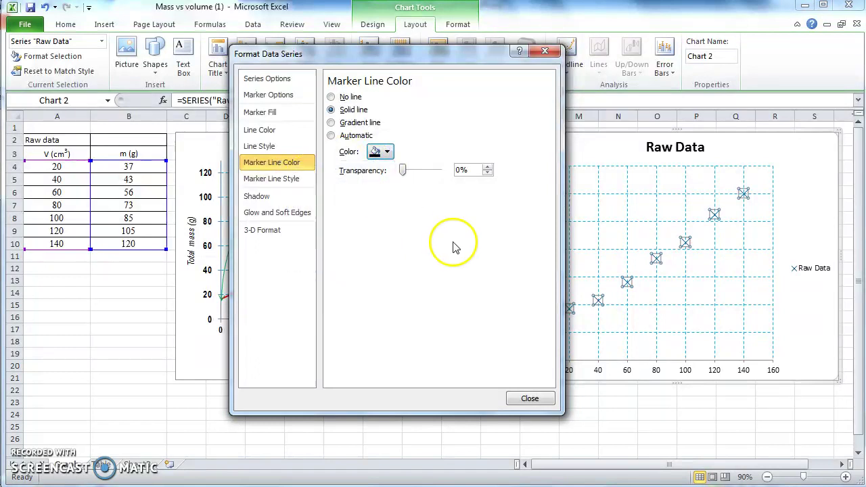
Set the marker line width of the Raw Data series to 1.75 pt and finish formatting the series
left_click(301, 188)
left_click(430, 95)
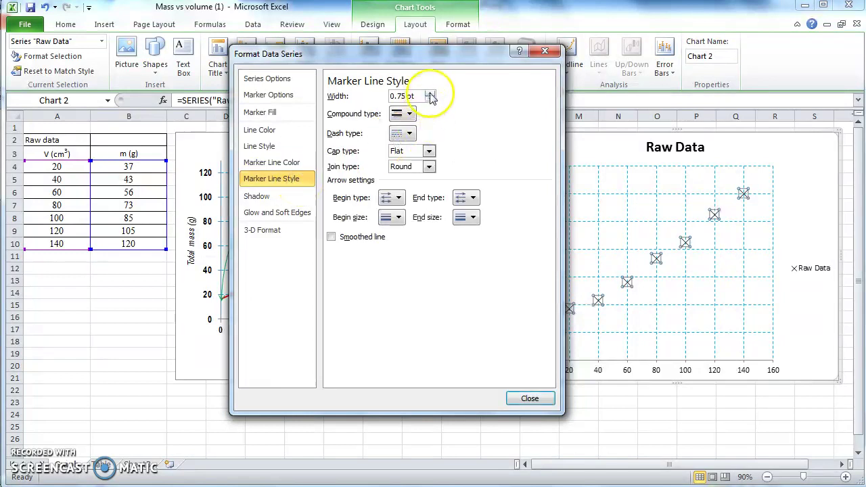
left_click(430, 94)
left_click(430, 94)
left_click(430, 94)
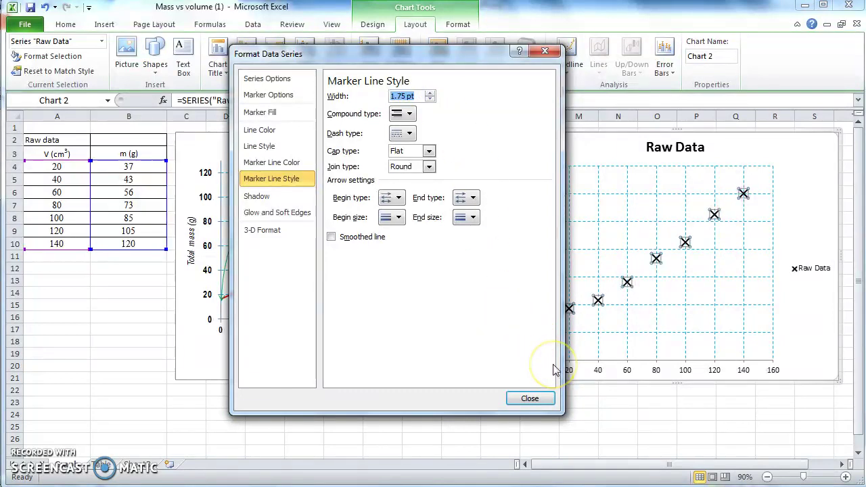
left_click(530, 398)
left_click(574, 425)
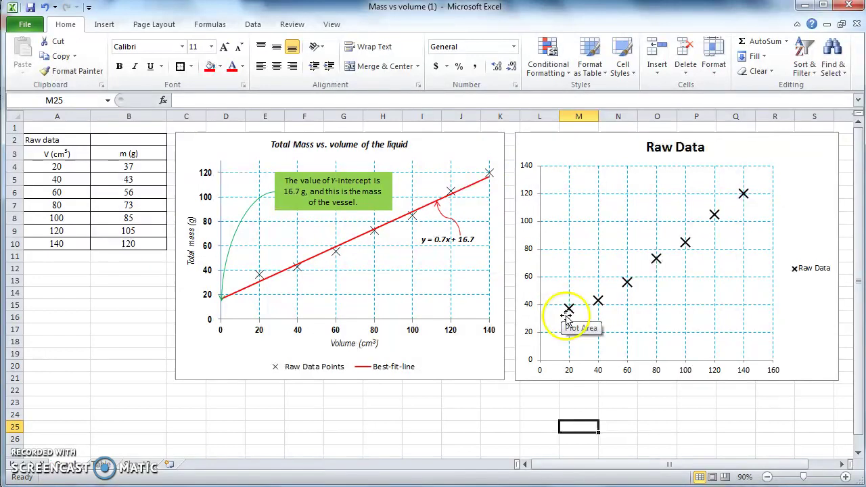
Fix the vertical axis of the Raw Data chart at a minimum of 0 and a maximum of 130
left_click(531, 225)
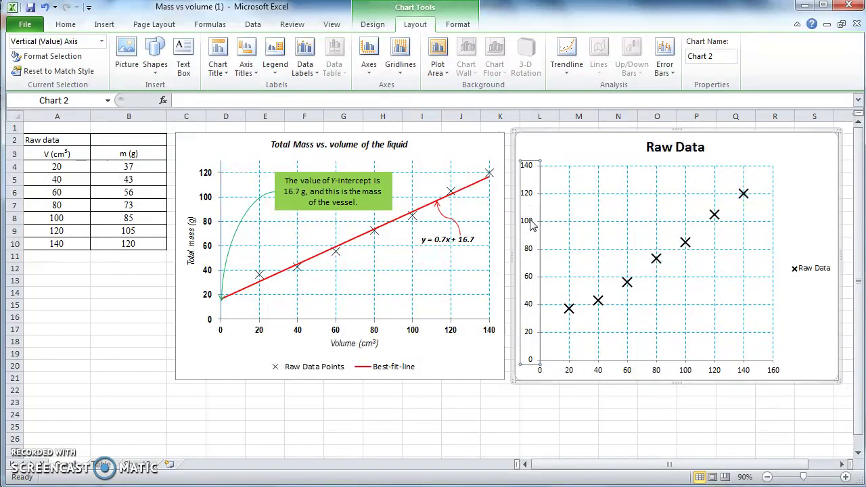
right_click(531, 225)
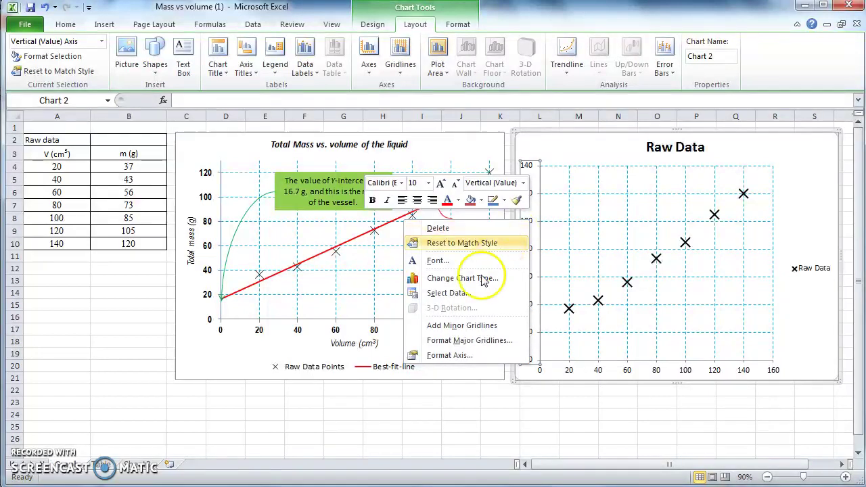
left_click(460, 356)
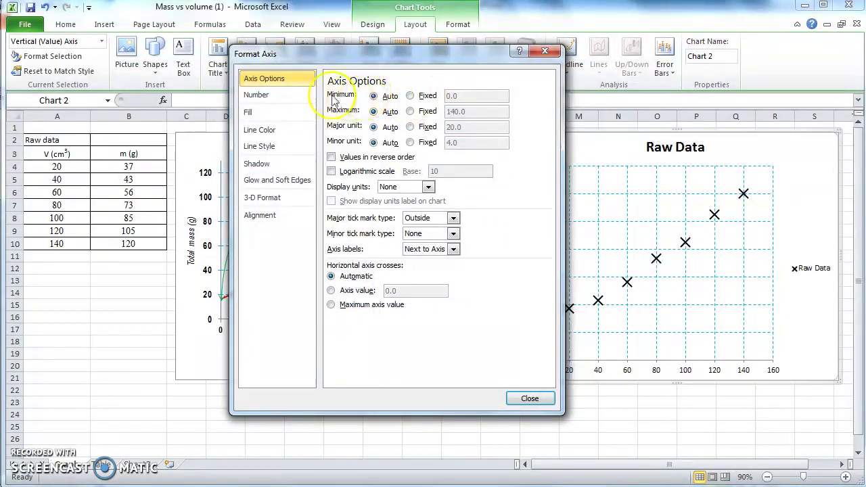
left_click_drag(415, 60, 476, 88)
left_click(486, 123)
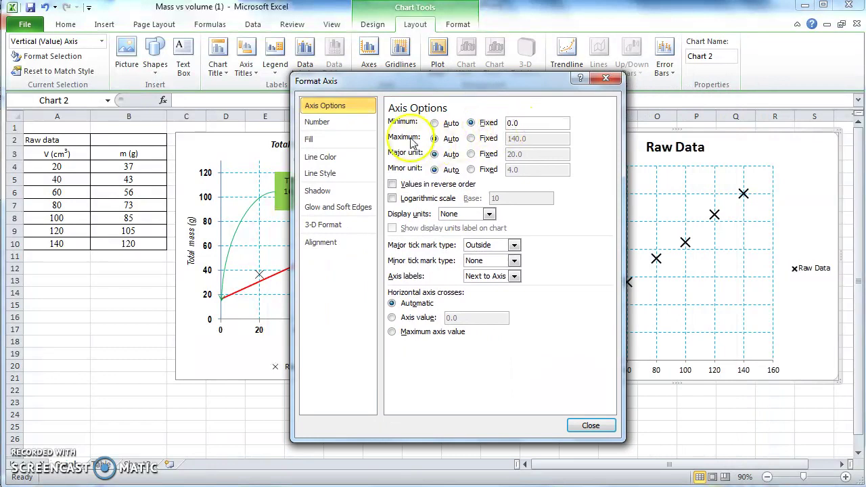
left_click(487, 140)
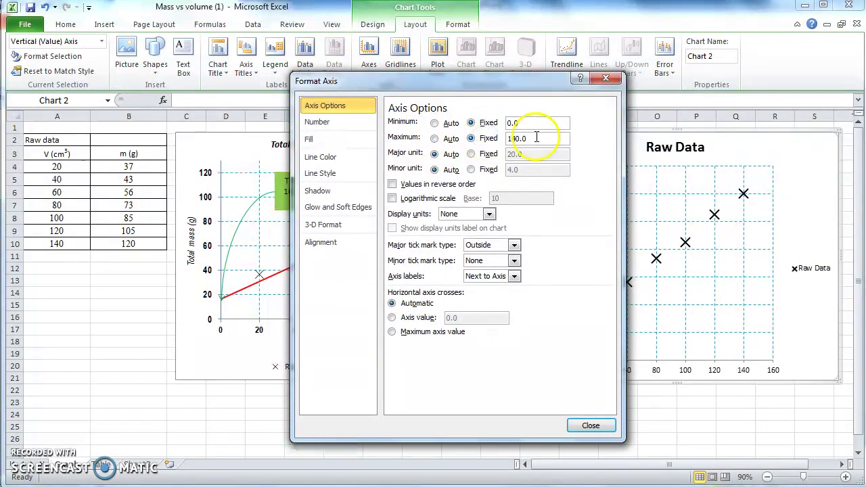
type("12")
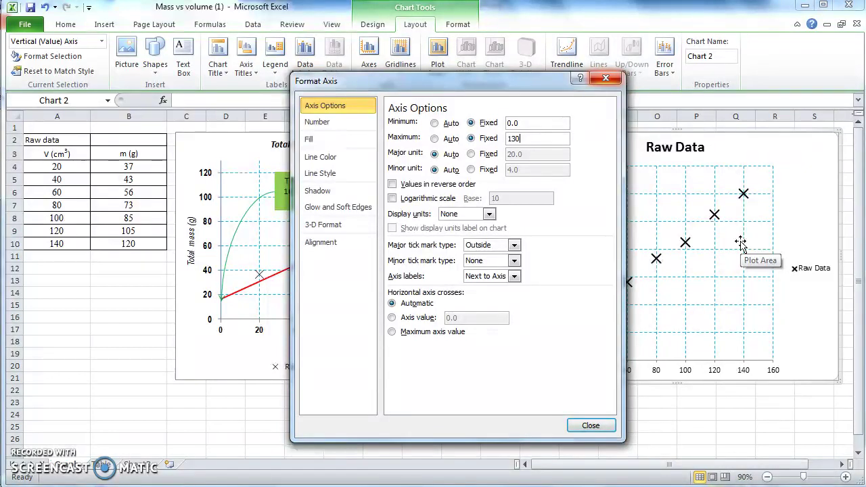
left_click(598, 424)
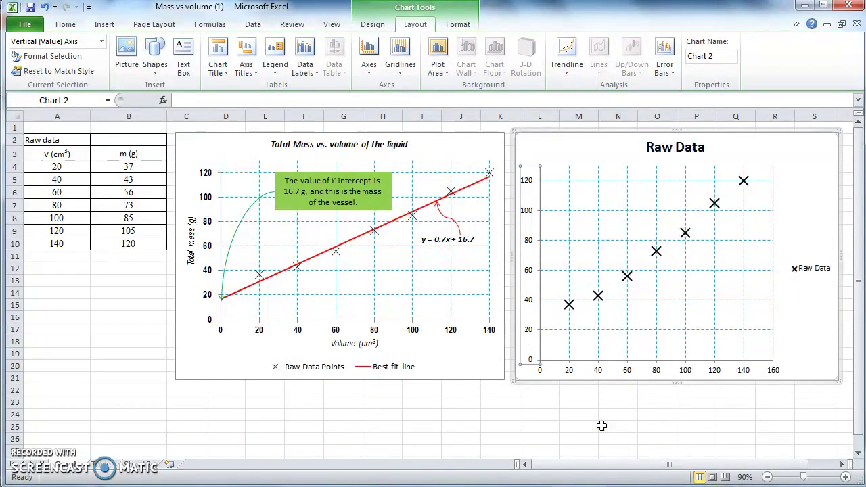
left_click(602, 423)
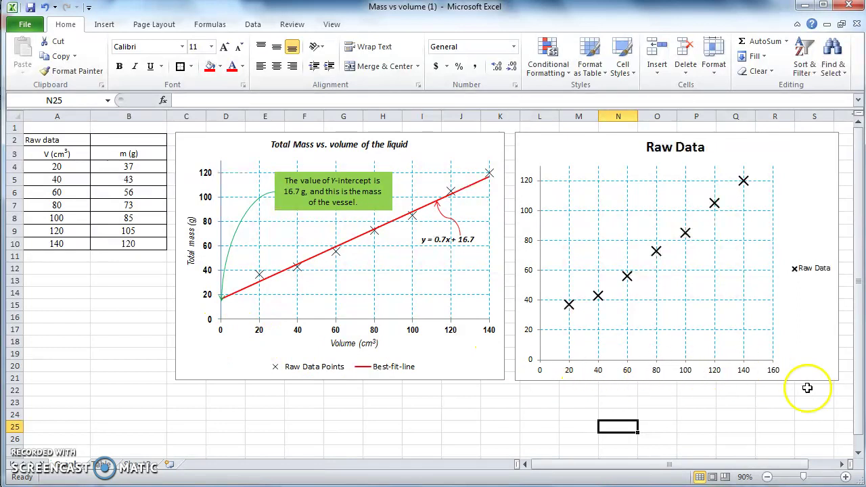
Fix the horizontal axis of the Raw Data chart at a minimum of 0 and a maximum of 140
left_click(744, 370)
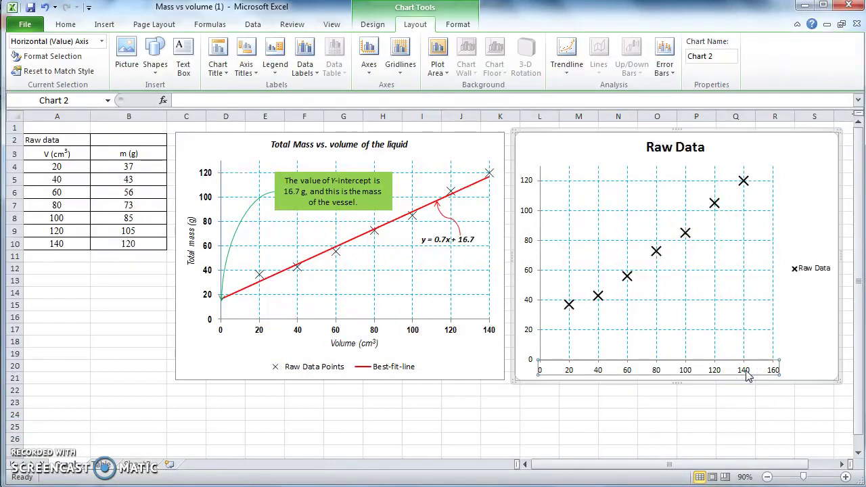
right_click(744, 369)
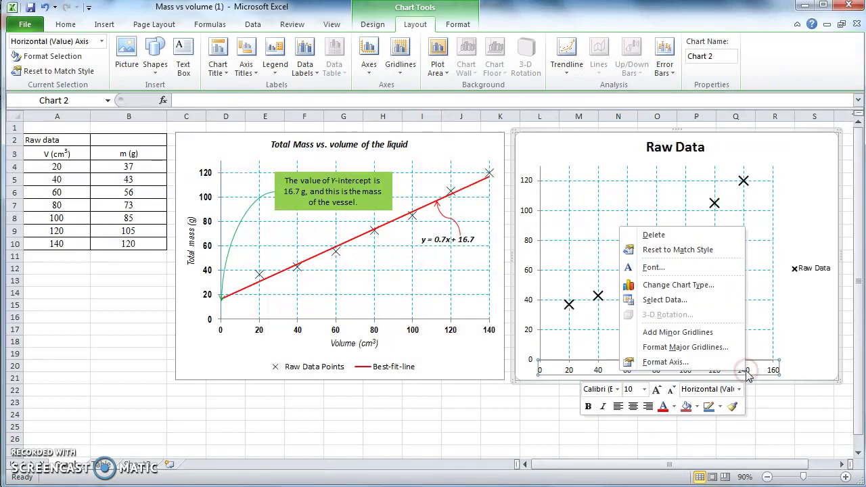
left_click(702, 358)
left_click(487, 124)
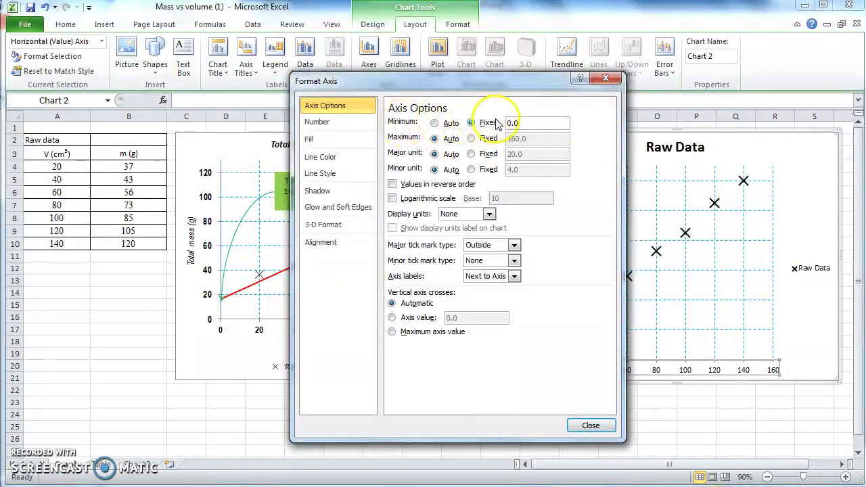
left_click(481, 139)
double_click(537, 139)
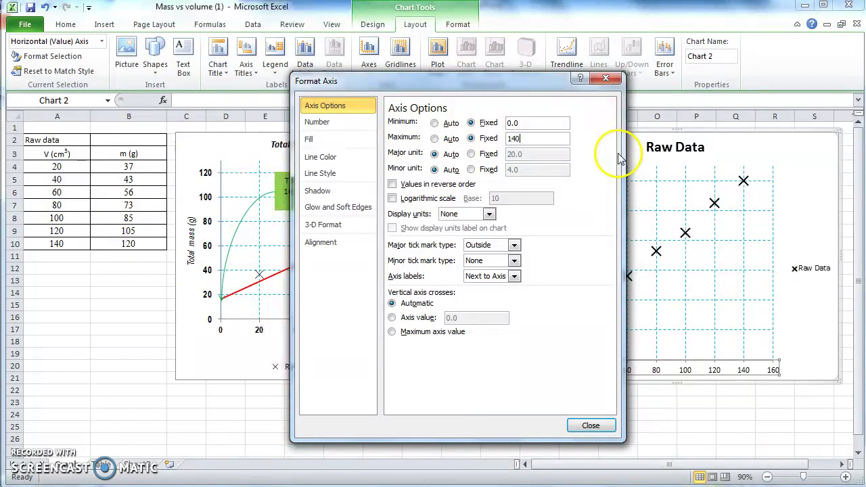
left_click(580, 425)
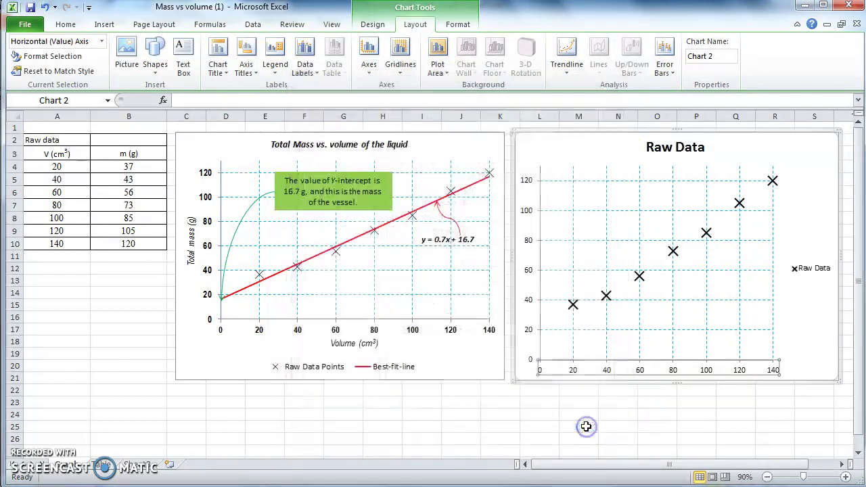
left_click(586, 426)
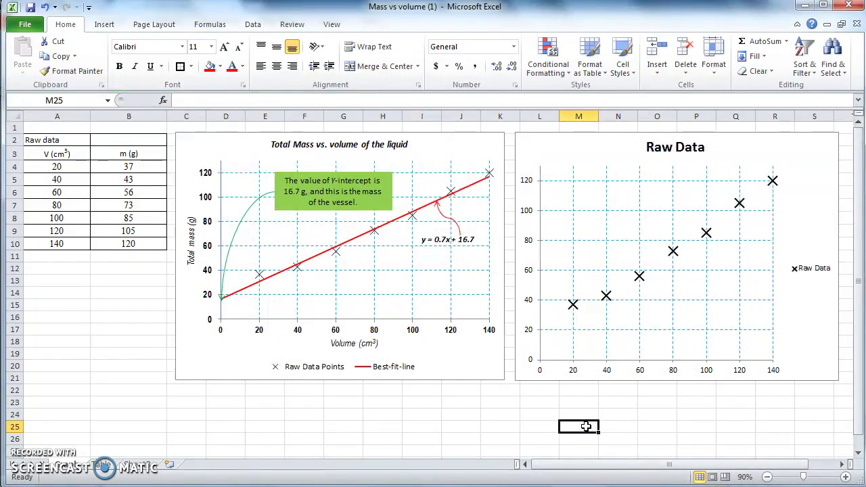
Set the horizontal axis's major unit to a fixed 10, keeping the formatting dialog clear of the chart
left_click(642, 372)
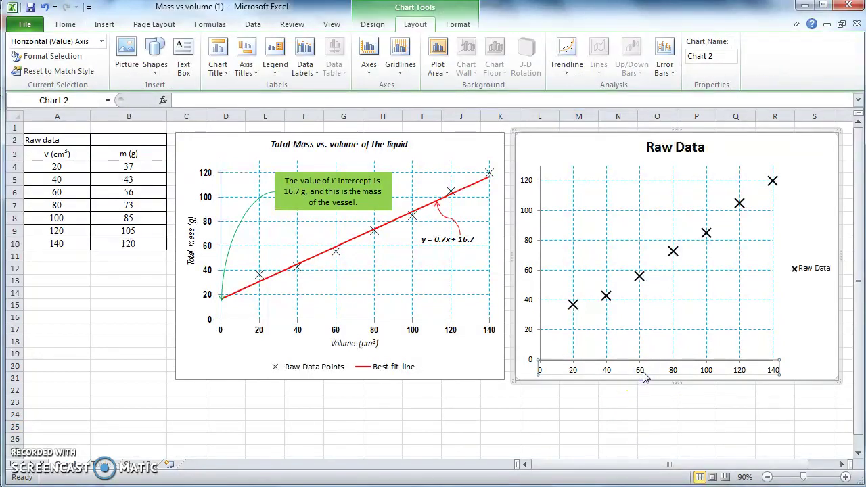
right_click(644, 377)
left_click(617, 367)
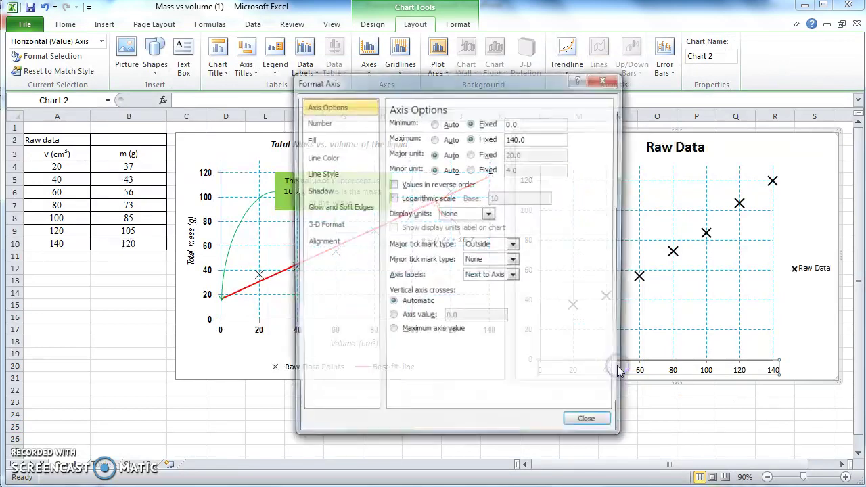
left_click(450, 171)
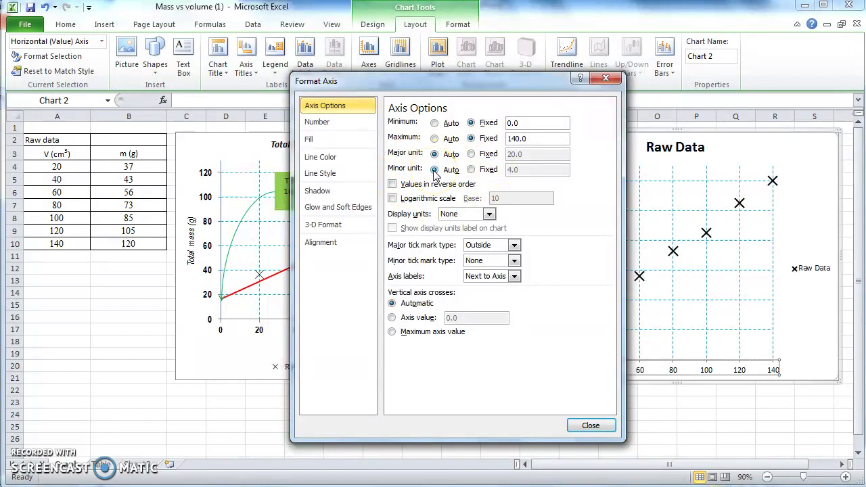
left_click_drag(524, 81, 399, 53)
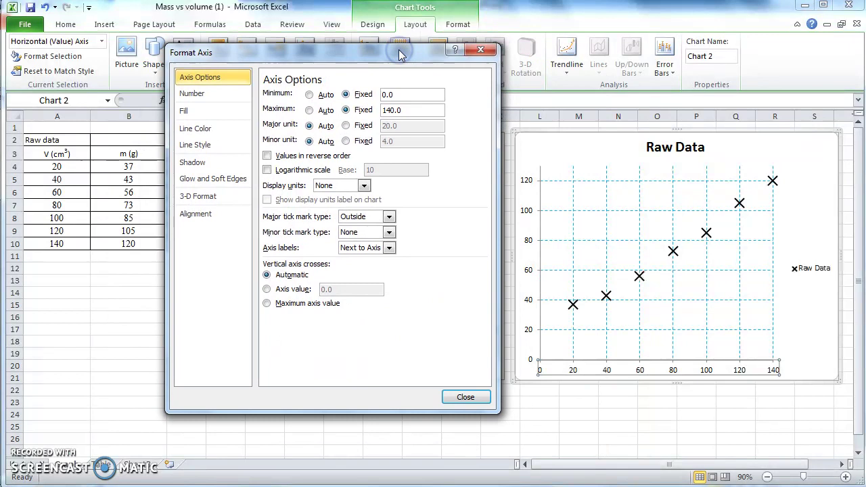
left_click(356, 129)
left_click_drag(405, 127, 375, 129)
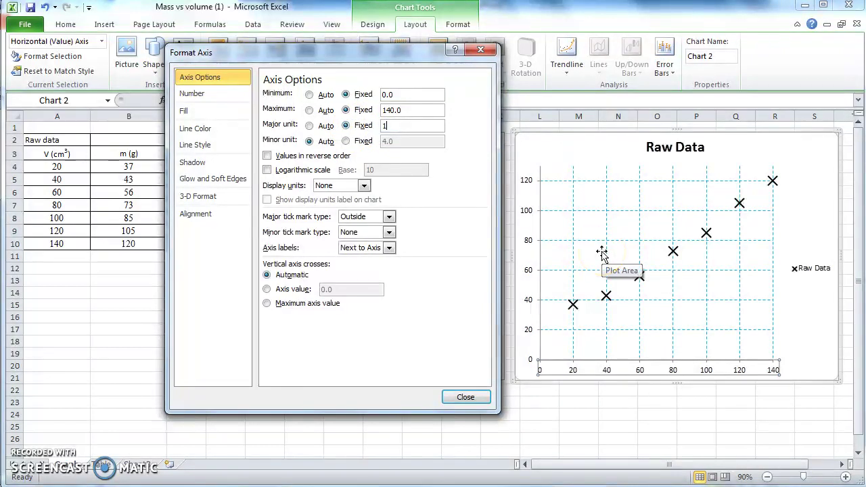
left_click(467, 397)
left_click(583, 435)
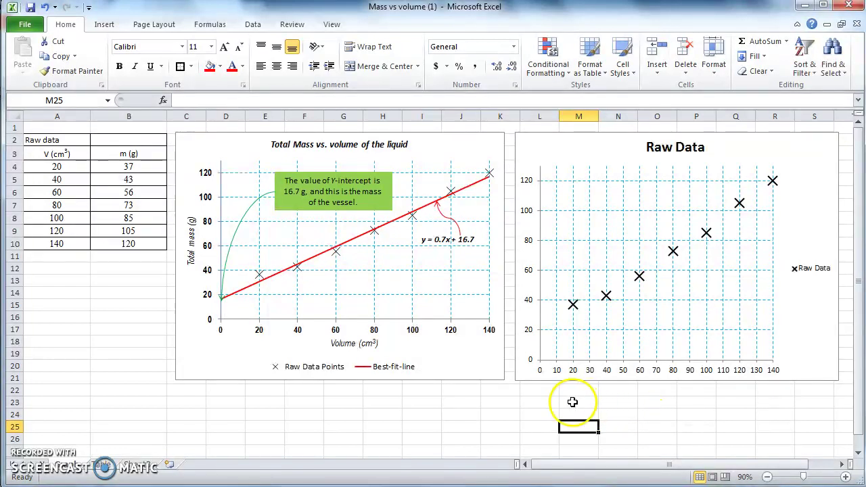
Set the fixed major unit of the Raw Data chart's horizontal axis to 20
left_click(590, 376)
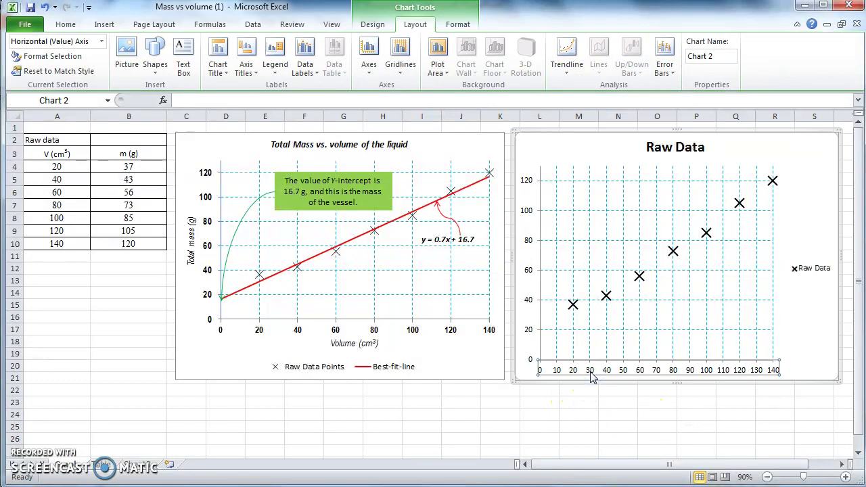
right_click(590, 377)
left_click(564, 362)
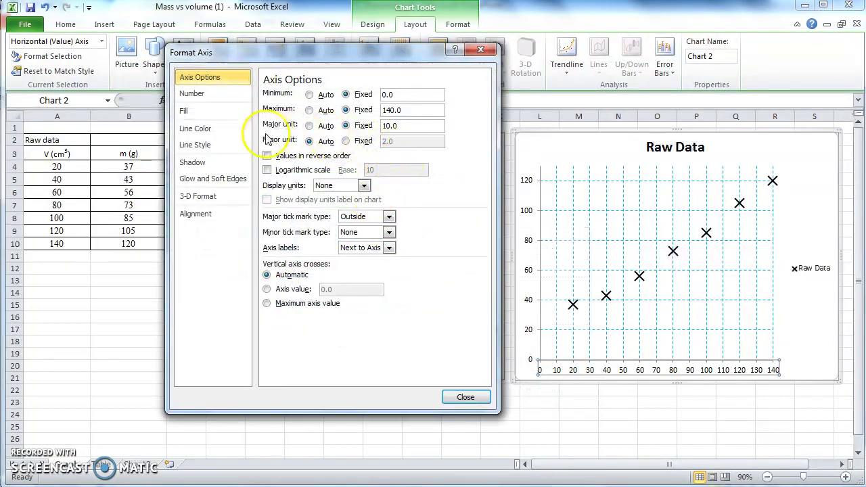
left_click_drag(406, 126, 384, 126)
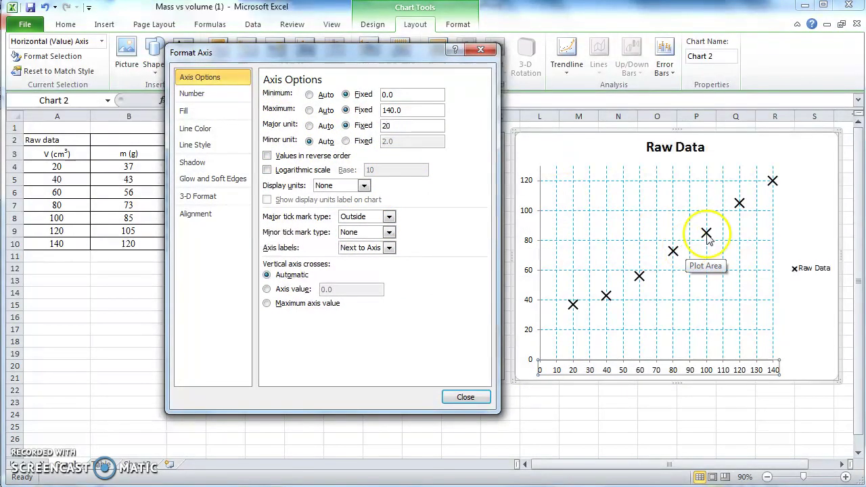
left_click(478, 399)
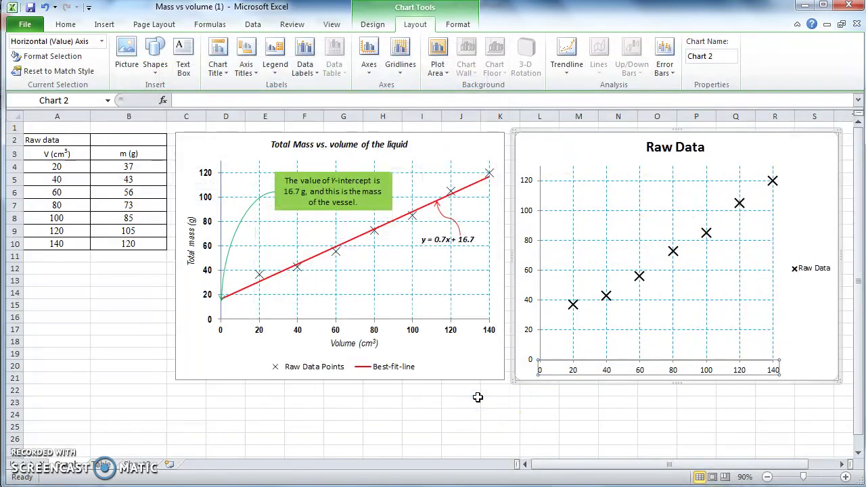
left_click(479, 398)
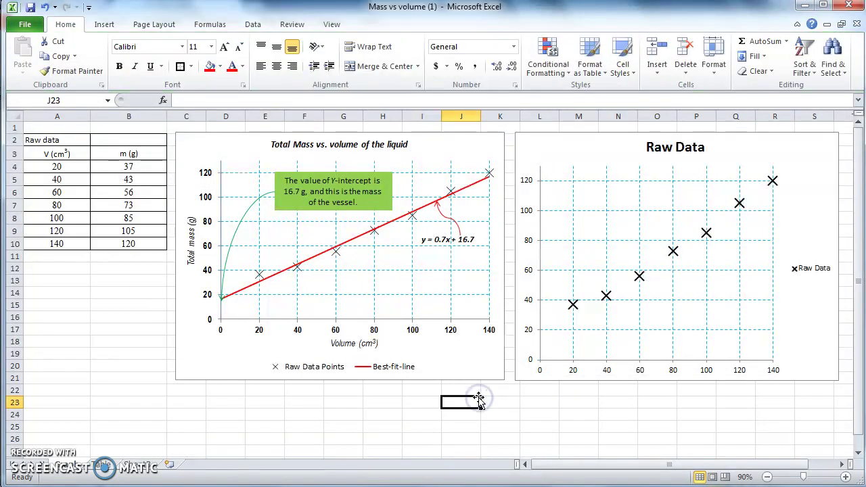
left_click(504, 378)
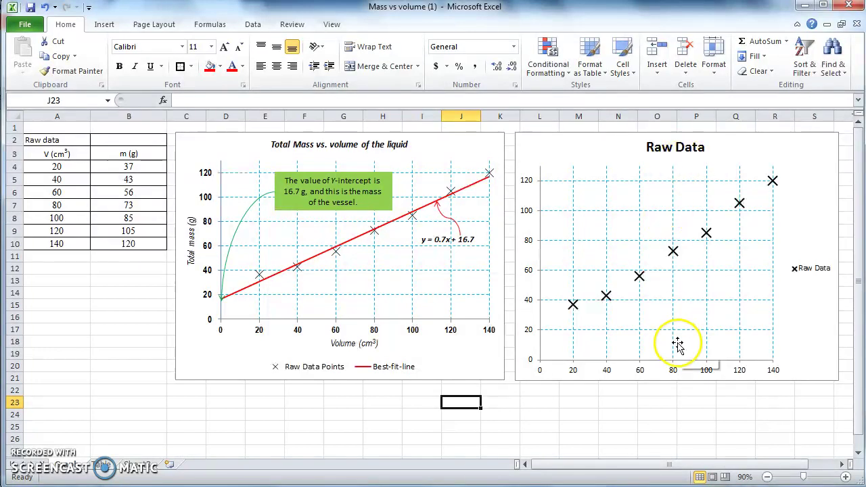
Replace the Raw Data chart's title text with "Total mass vs. volume"
double_click(656, 145)
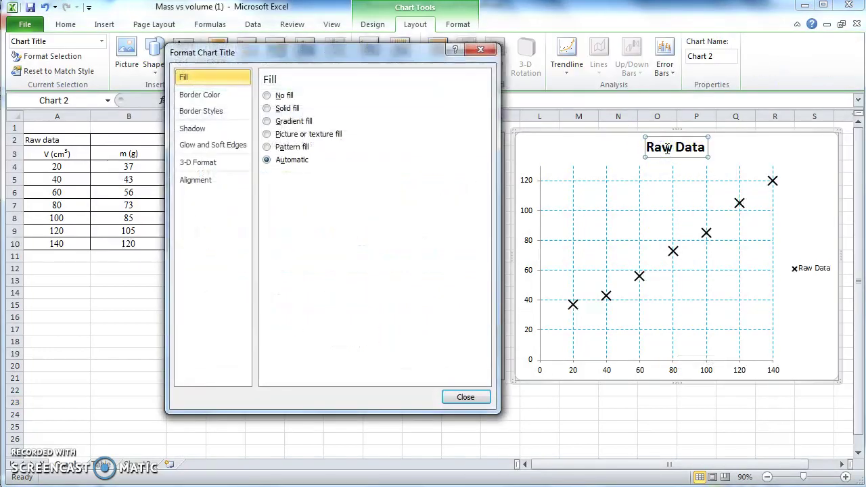
left_click(476, 397)
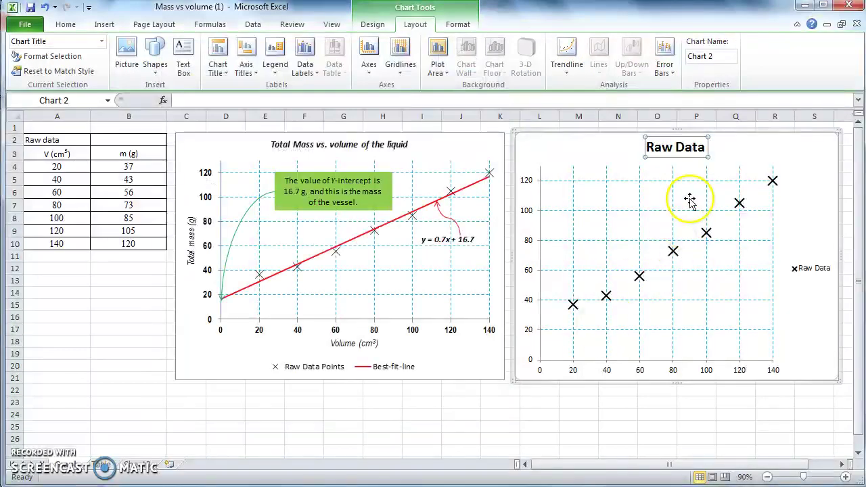
left_click(675, 148)
key("Delete")
key("Delete")
key("Delete")
key("Delete")
key("Delete")
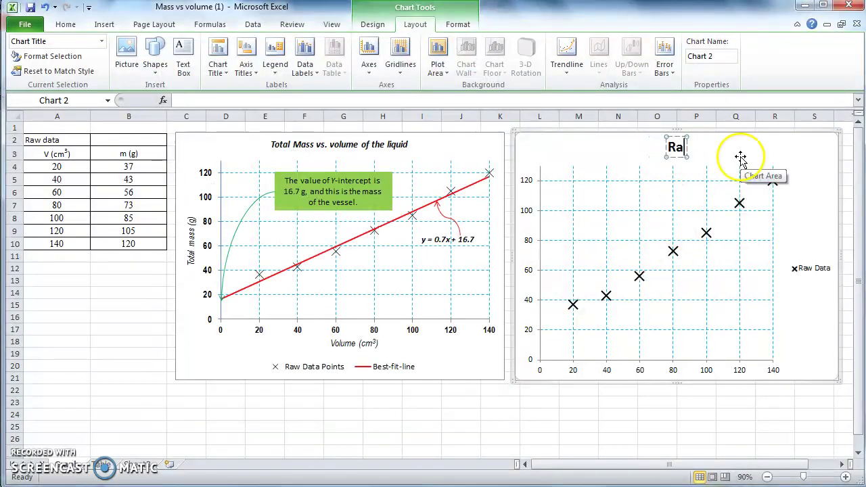
key("BackSpace")
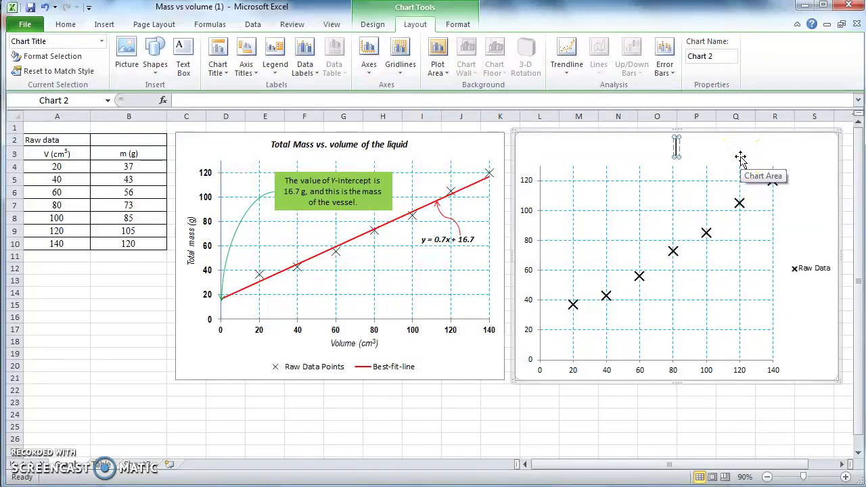
type("ot")
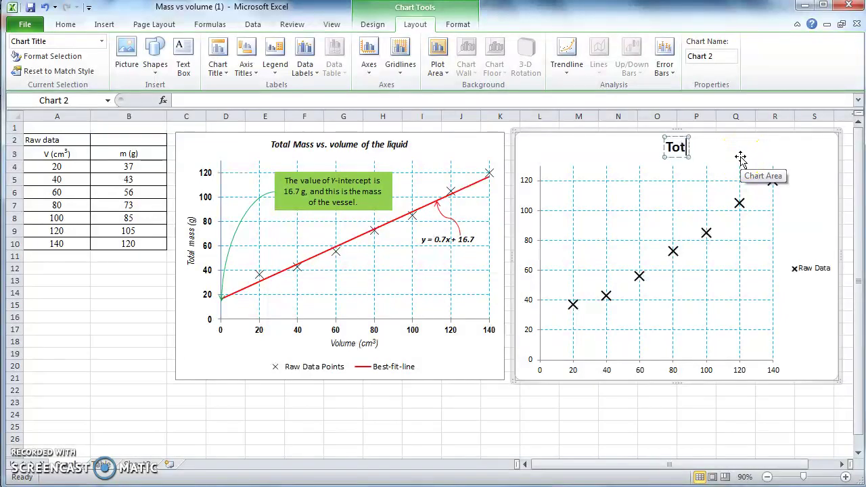
type("al mass vs.")
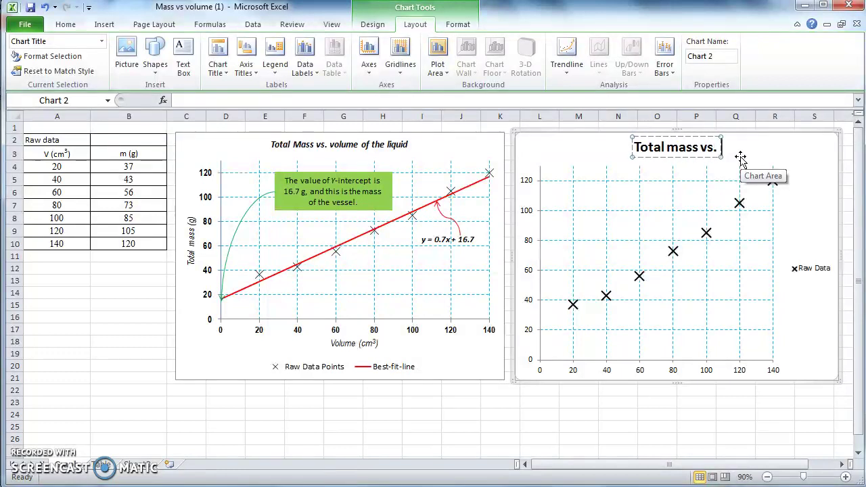
type(" volume")
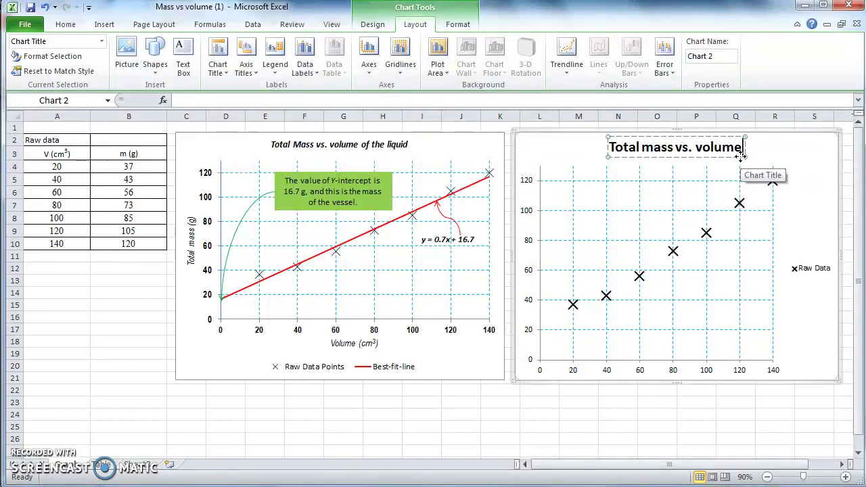
left_click(688, 415)
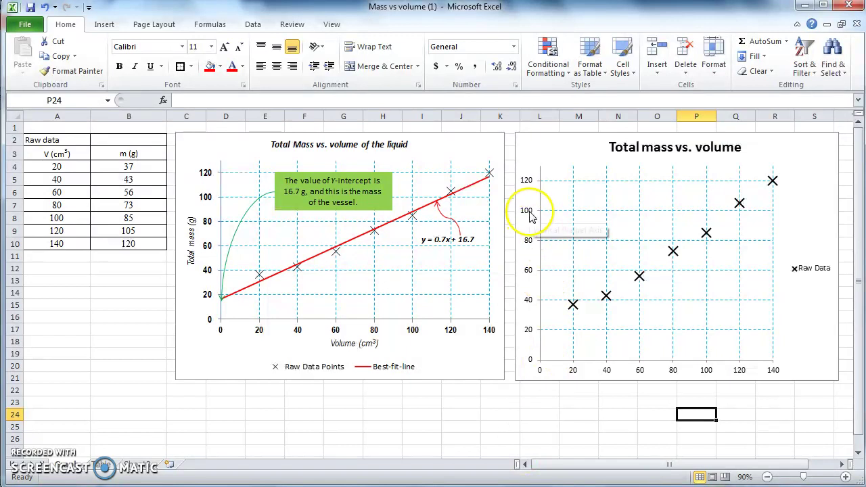
Add a primary horizontal axis title below the axis of the Total mass vs. volume chart
left_click(531, 182)
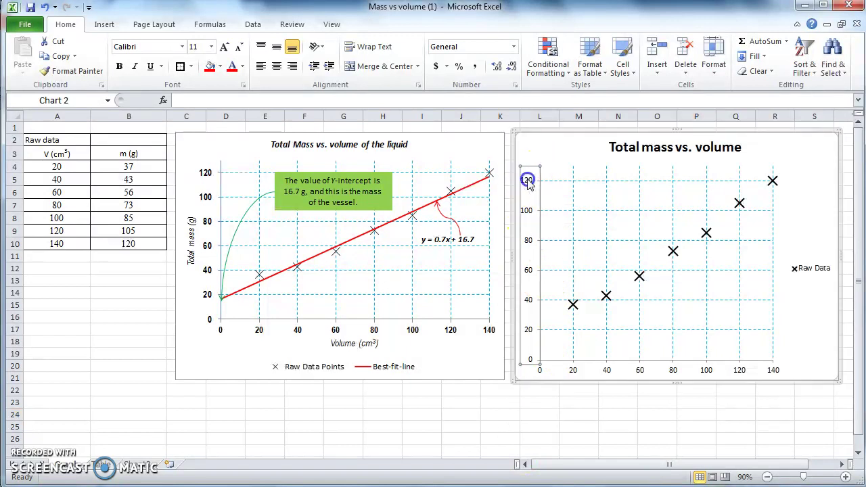
left_click(570, 167)
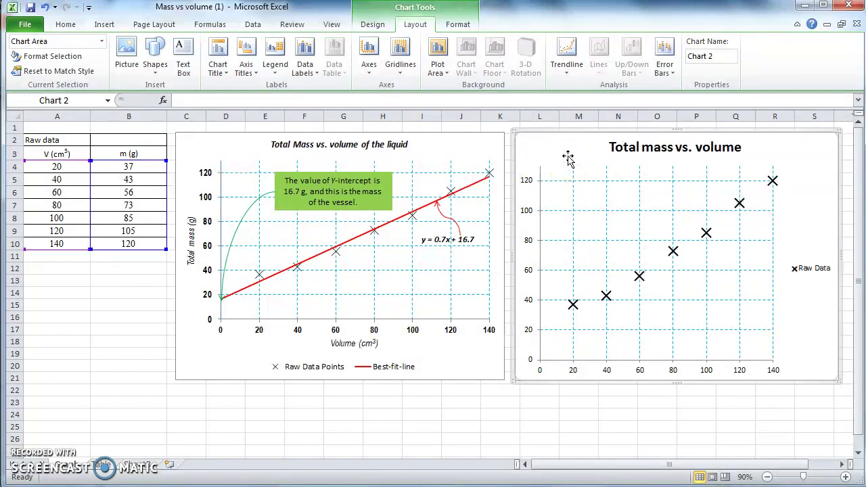
left_click(252, 80)
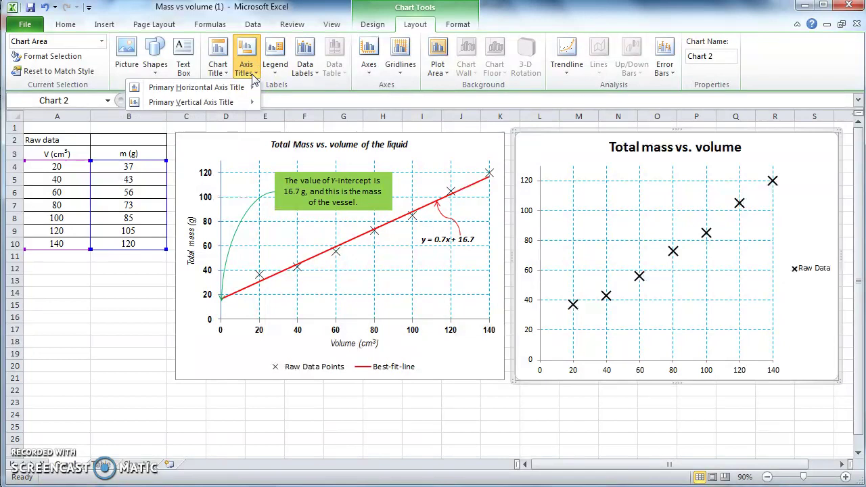
left_click(245, 91)
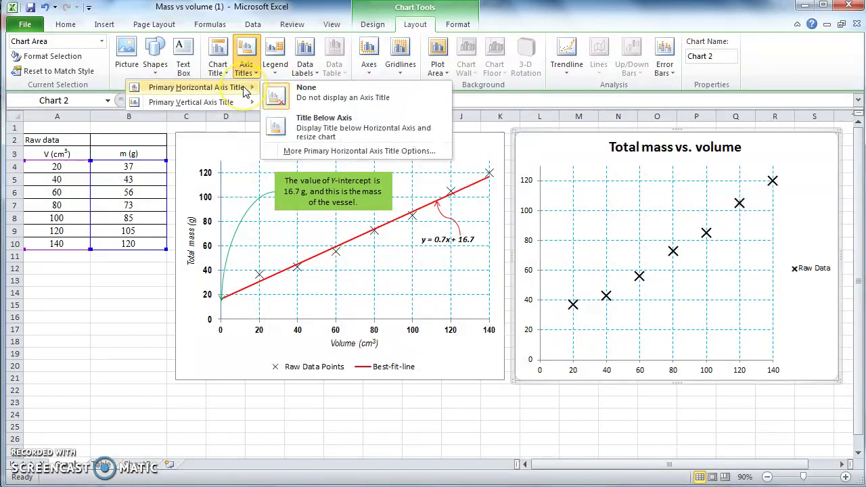
left_click(315, 129)
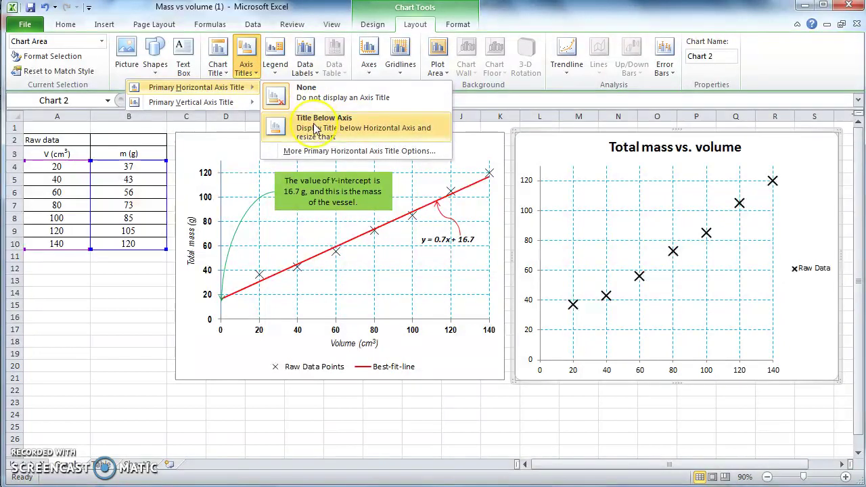
left_click(316, 129)
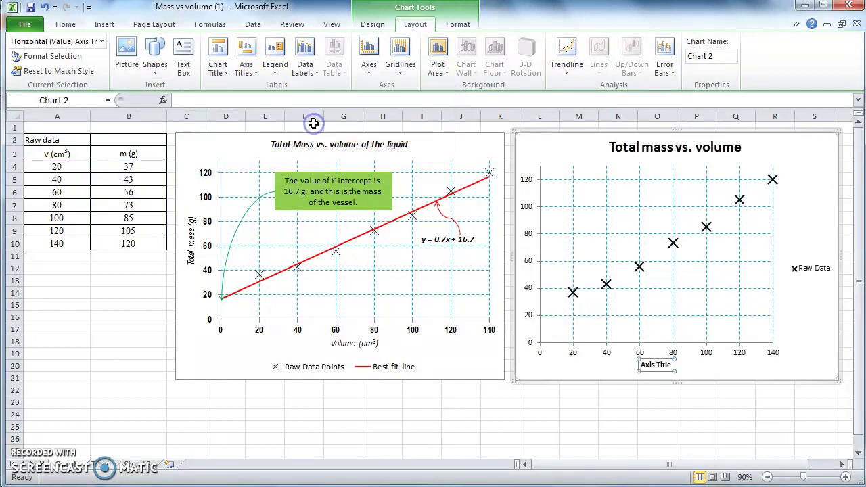
Replace the horizontal axis title's placeholder text with "Volume (cm3)"
triple_click(663, 366)
double_click(663, 366)
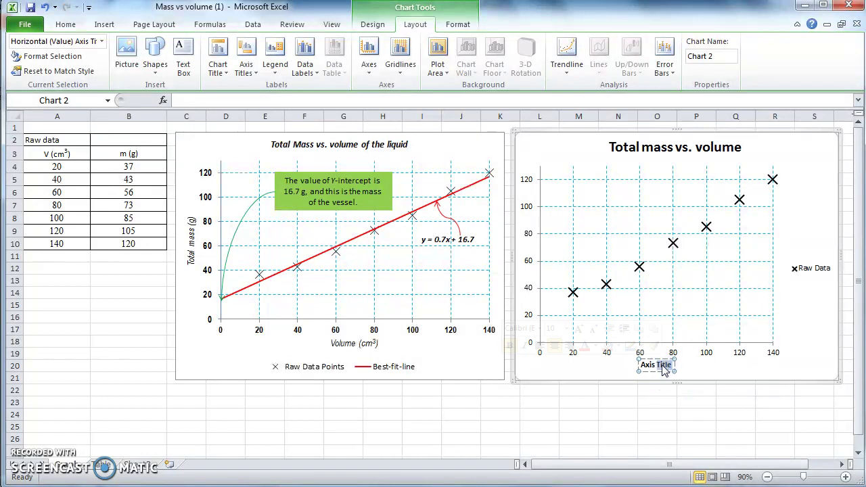
key("BackSpace")
key("BackSpace")
key("BackSpace")
key("BackSpace")
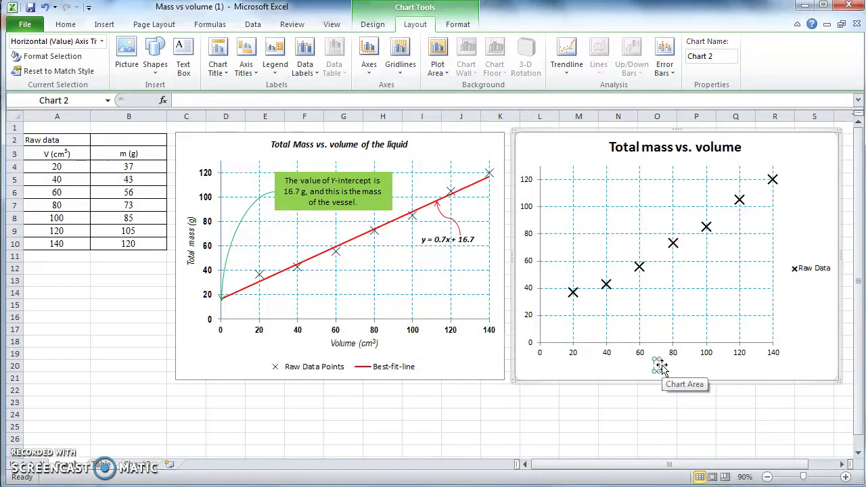
type("Volume (cm3")
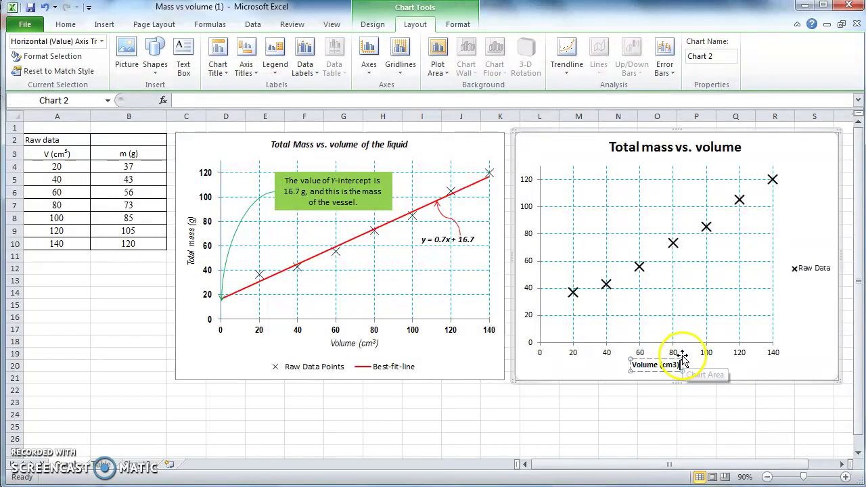
Format the 3 in the horizontal axis title "Volume (cm3)" as superscript
left_click(675, 363)
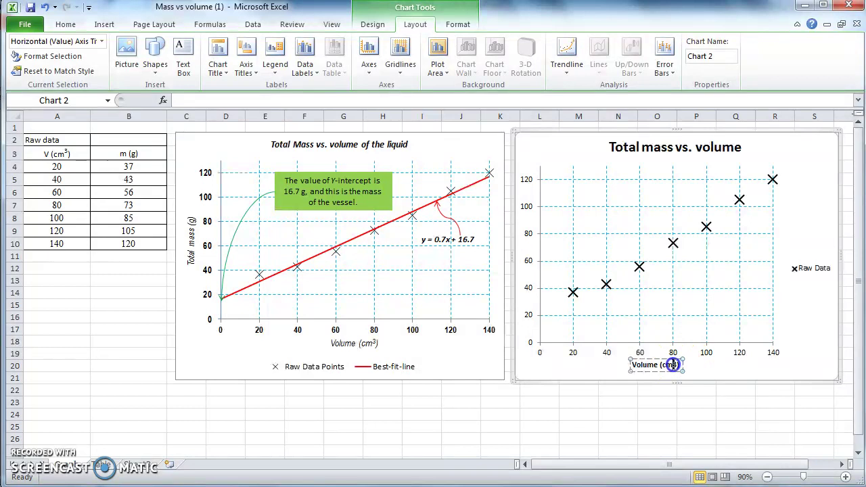
left_click_drag(684, 373, 687, 377)
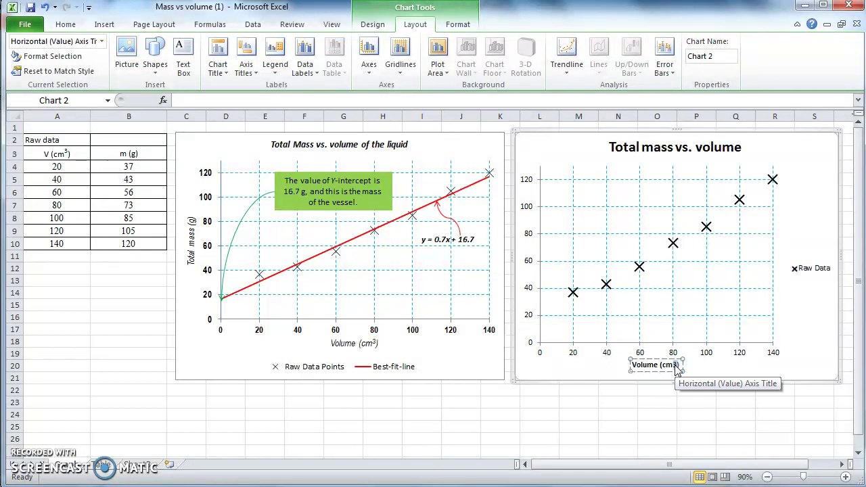
right_click(677, 369)
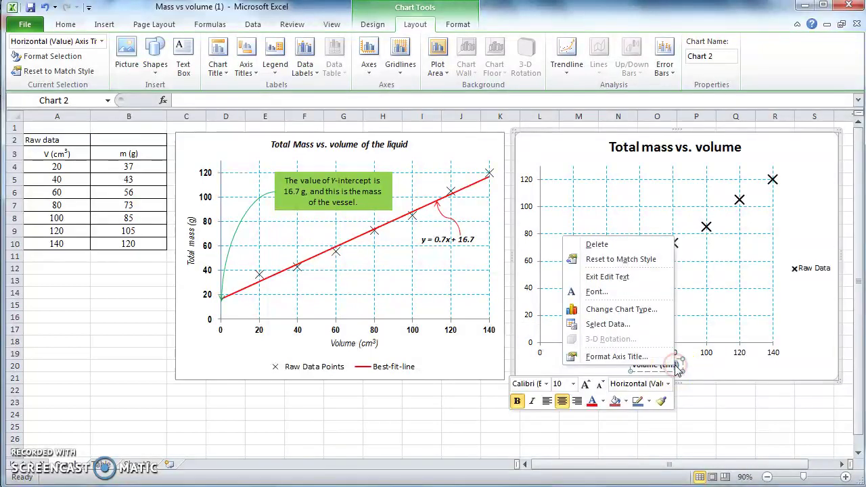
left_click(653, 363)
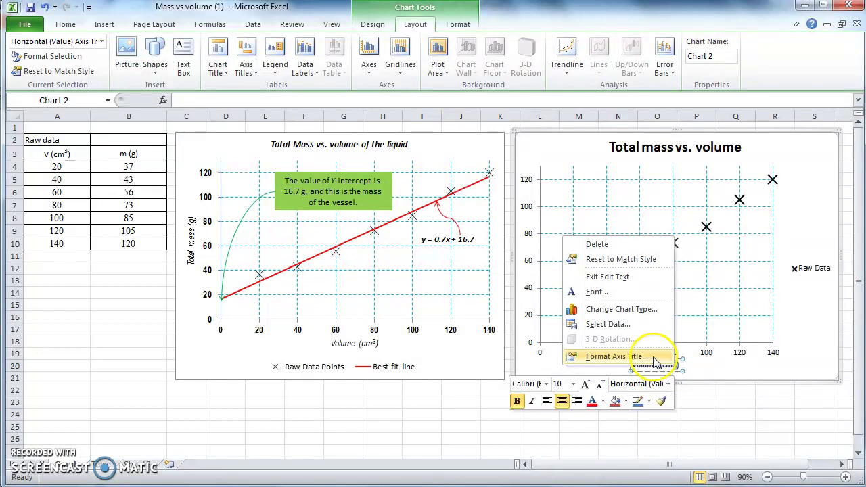
left_click(616, 300)
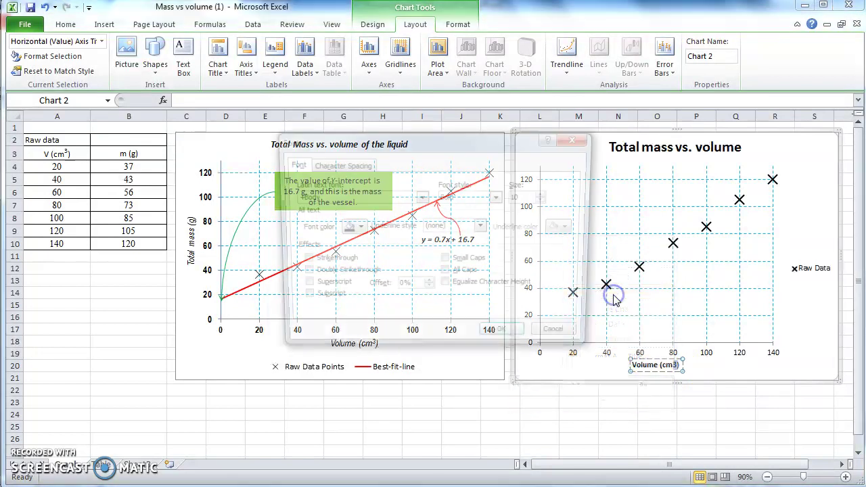
left_click(340, 287)
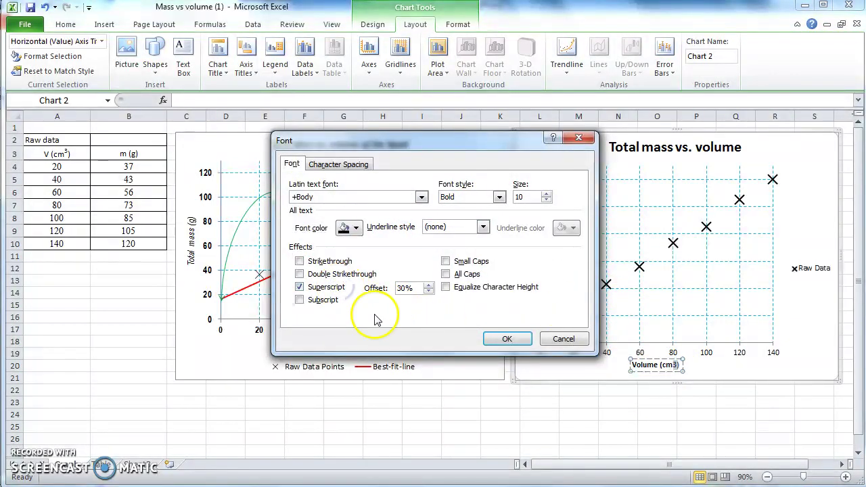
left_click(506, 338)
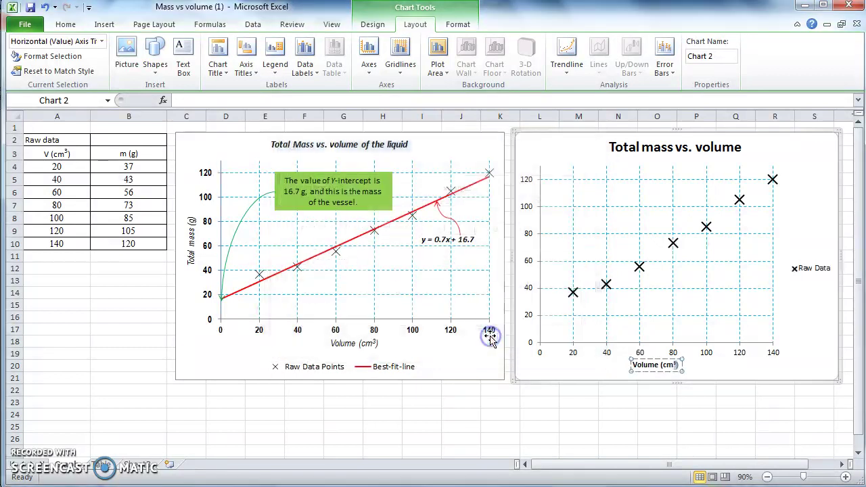
left_click(654, 402)
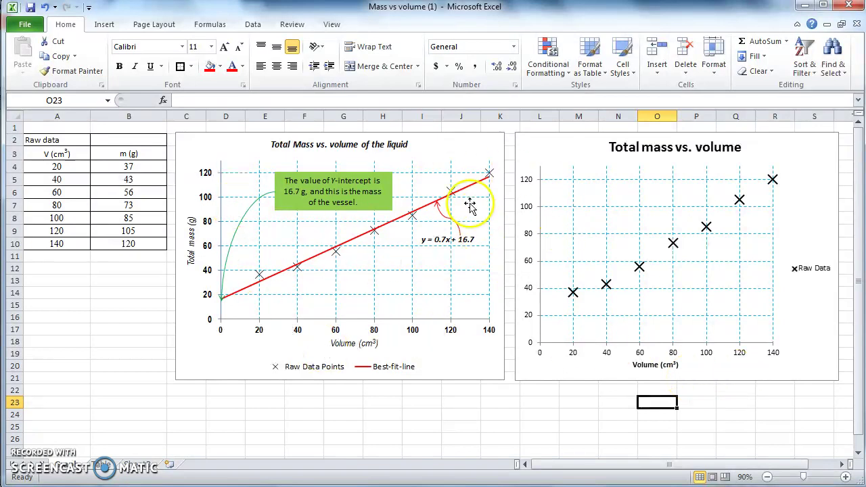
Add a rotated primary vertical axis title to the Total mass vs. volume chart
left_click(808, 311)
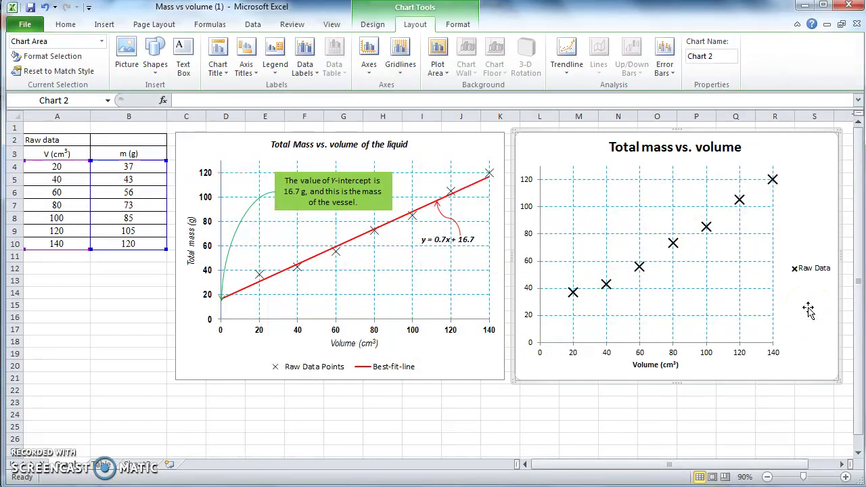
left_click(253, 75)
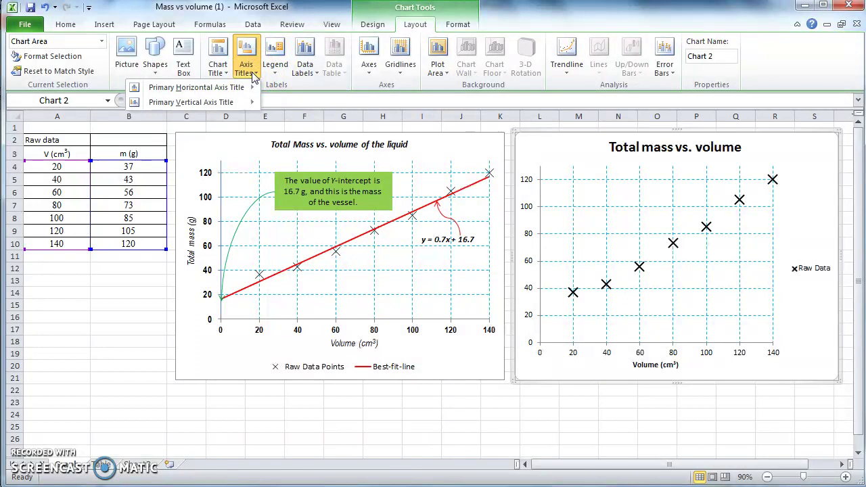
left_click(235, 103)
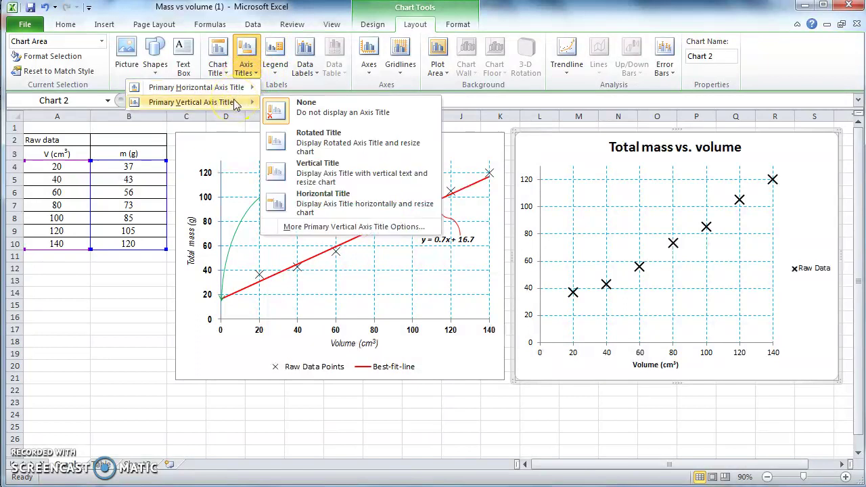
left_click(302, 147)
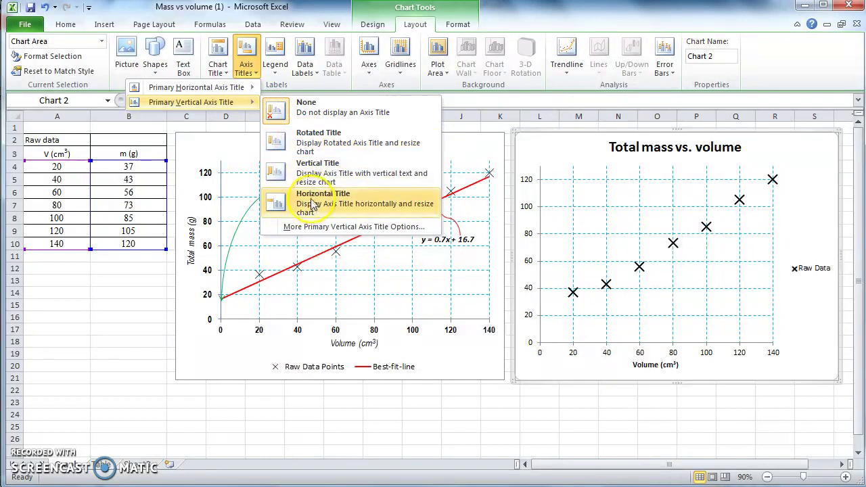
left_click(308, 144)
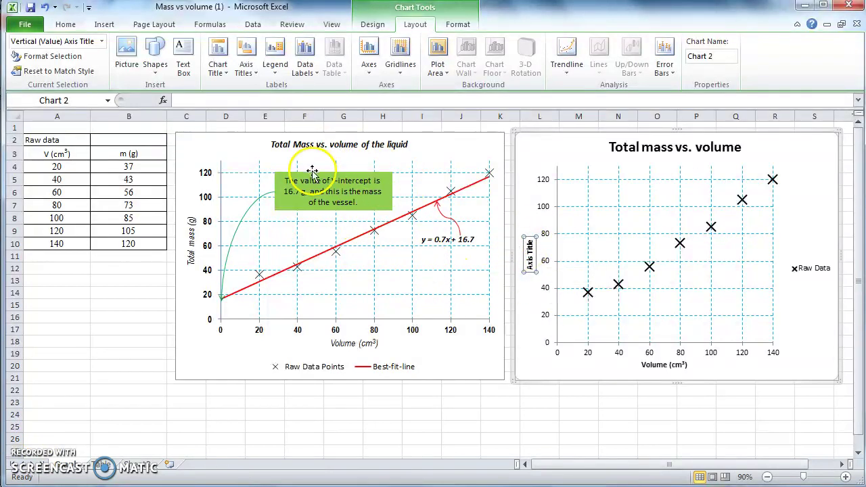
Try the Horizontal Title option for the primary vertical axis title, and return it to Rotated Title
left_click(246, 73)
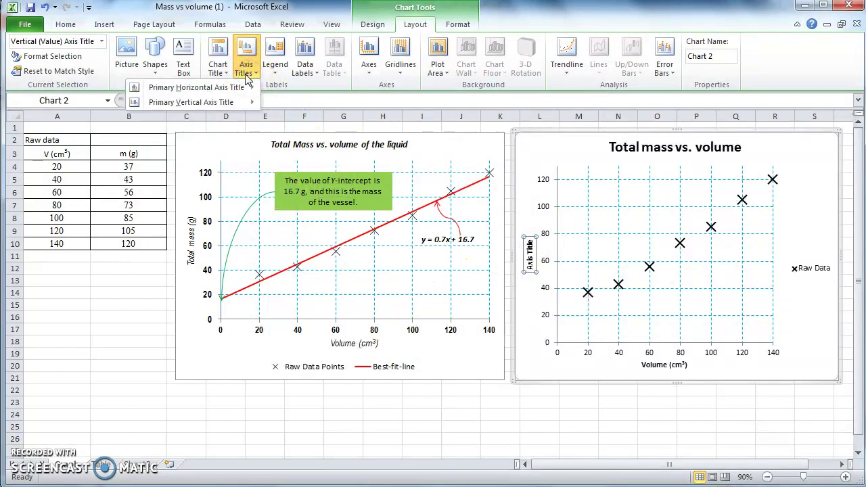
mouse_move(241, 101)
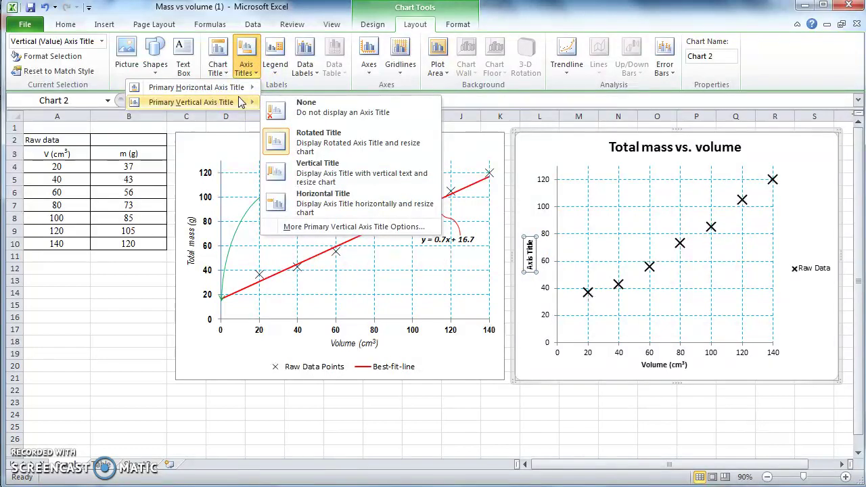
left_click(314, 200)
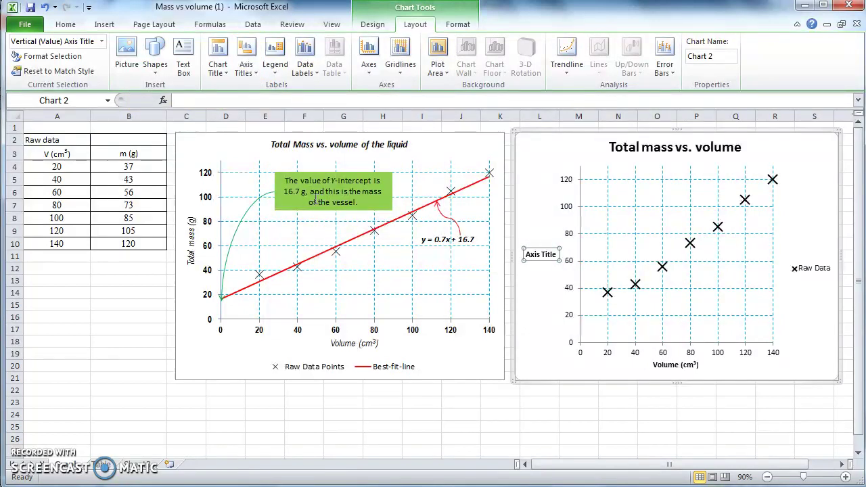
left_click(243, 80)
mouse_move(222, 103)
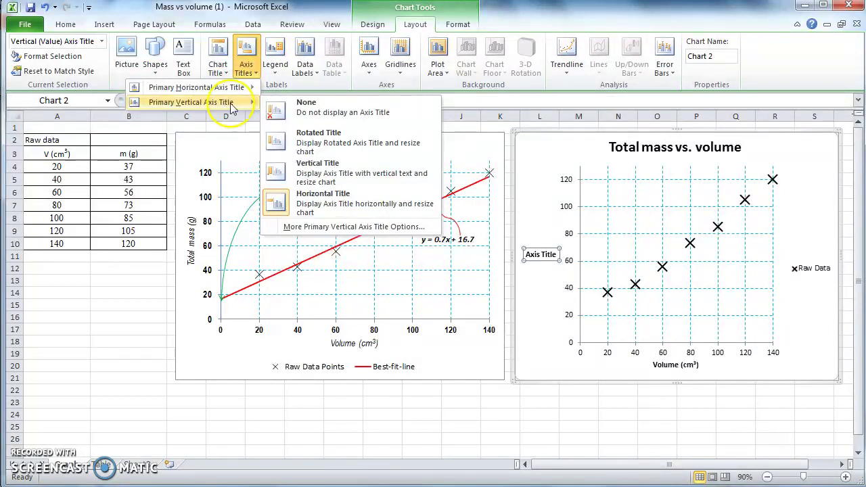
left_click(304, 140)
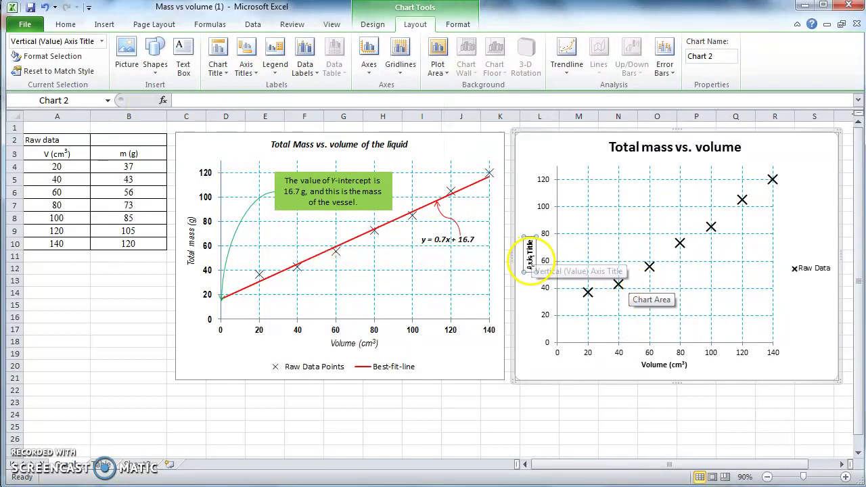
Replace the vertical axis title's placeholder text with "Total mass (g)"
left_click(530, 262)
triple_click(530, 262)
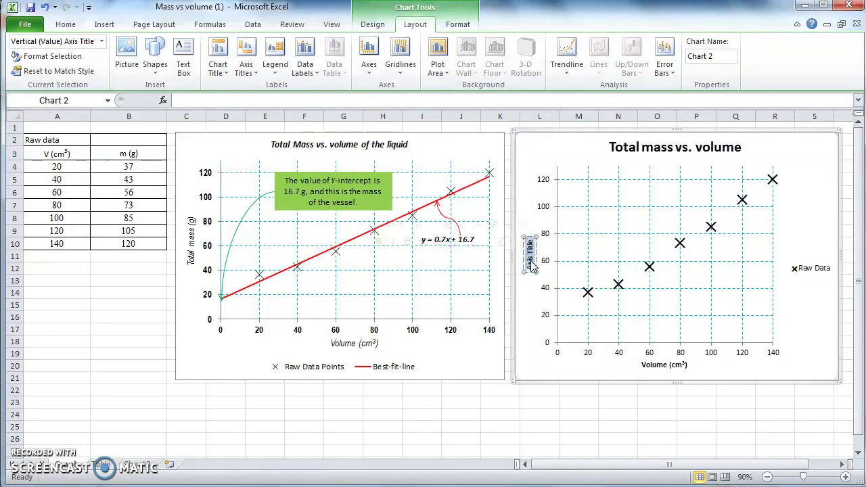
type("Total")
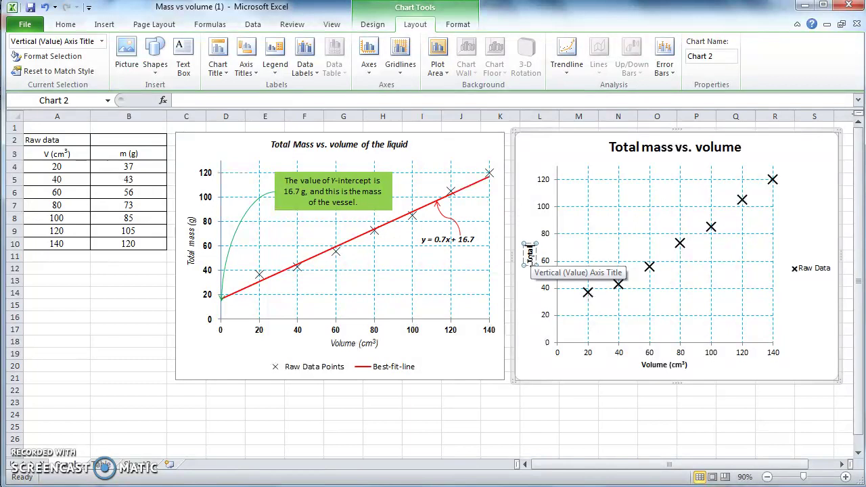
type(" mass")
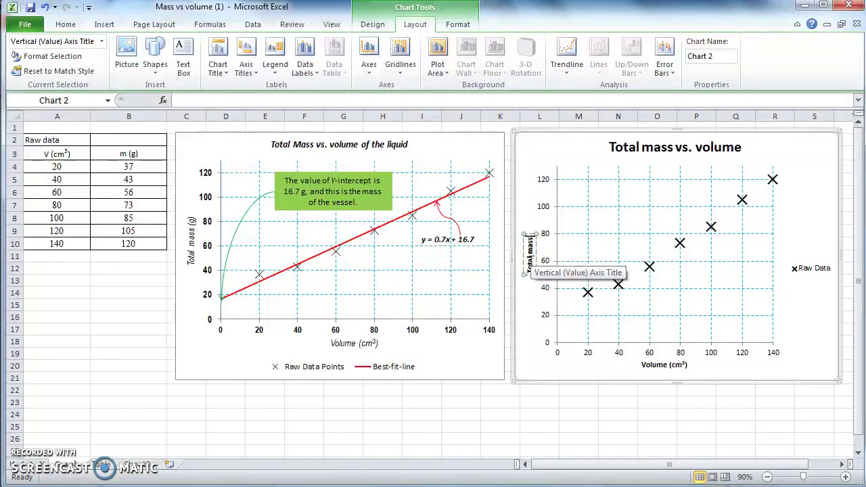
type(" (g)")
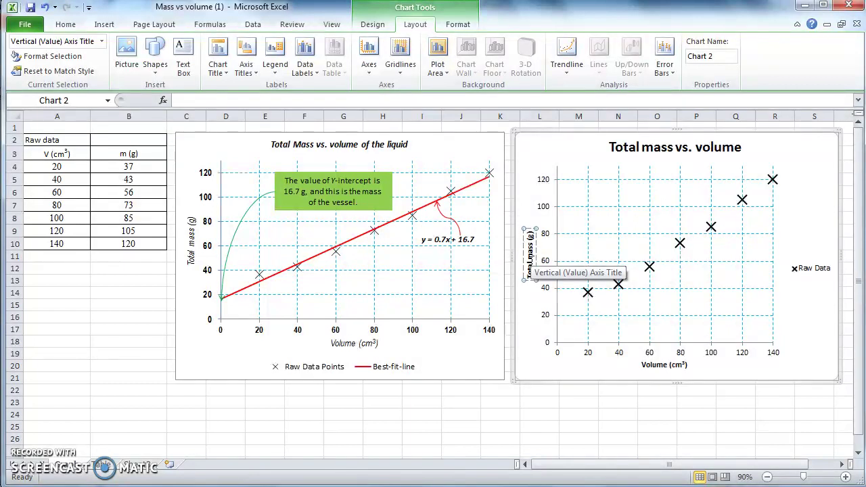
left_click(575, 397)
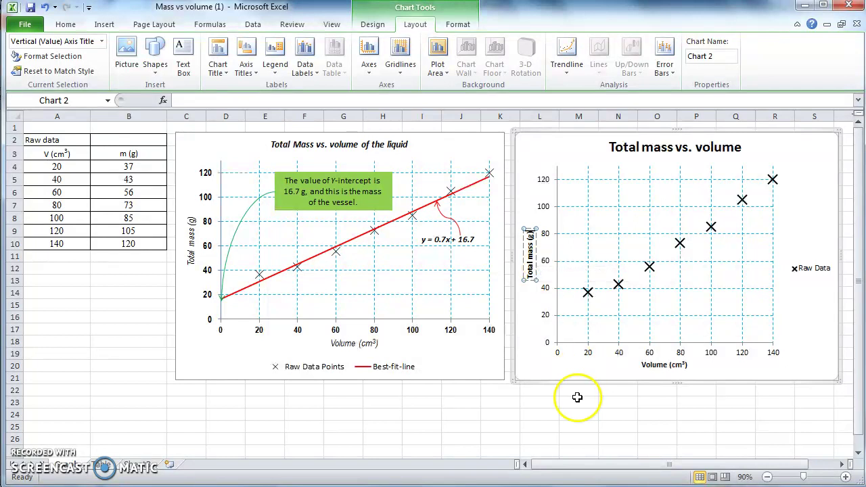
left_click(582, 406)
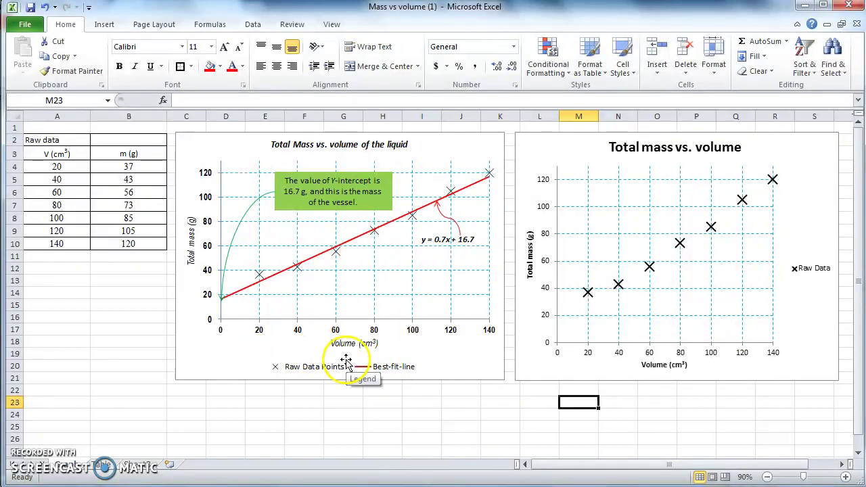
Show the legend at the bottom of the Total mass vs. volume chart
left_click(809, 302)
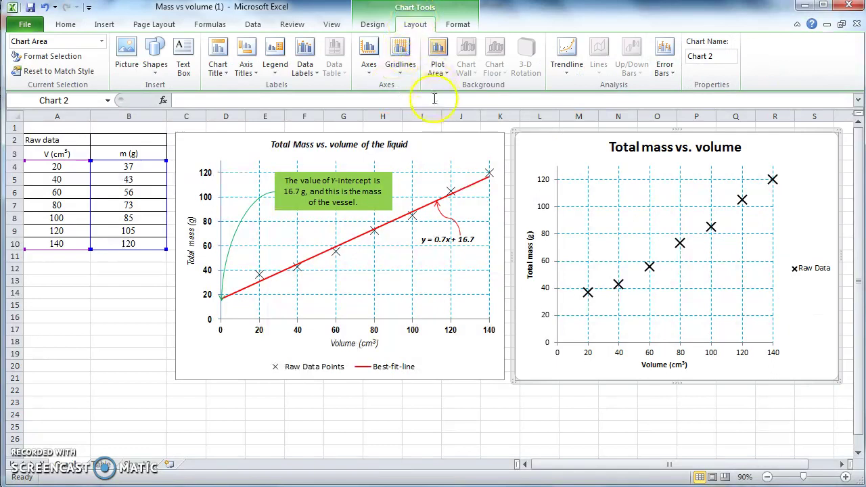
left_click(276, 79)
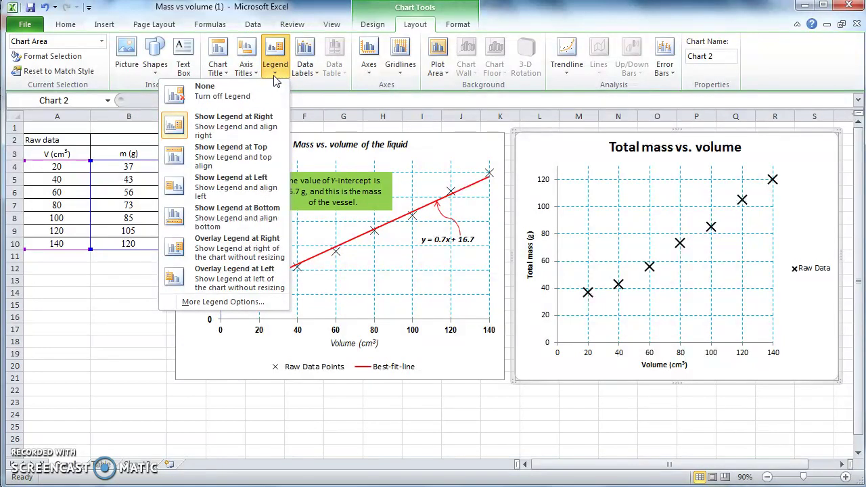
left_click(263, 229)
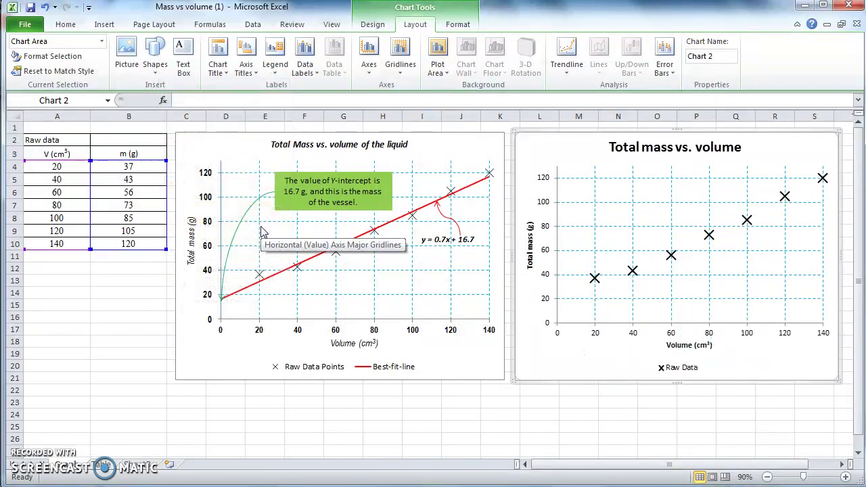